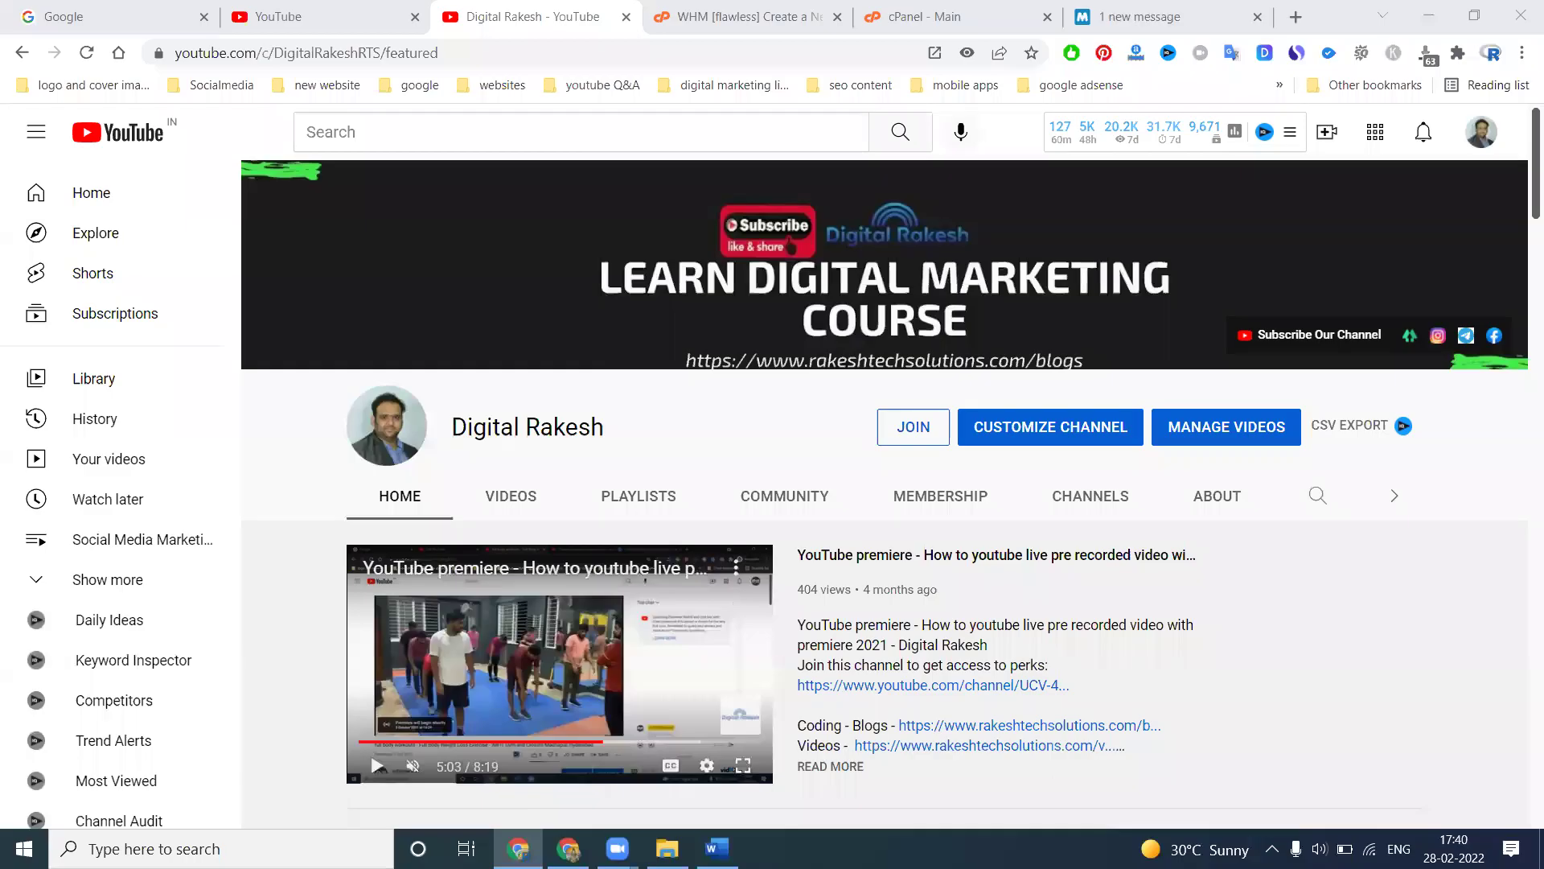
# Log out of the abcxyz cPanel session and close the cPanel Login and MilesWeb tabs
pyautogui.click(917, 17)
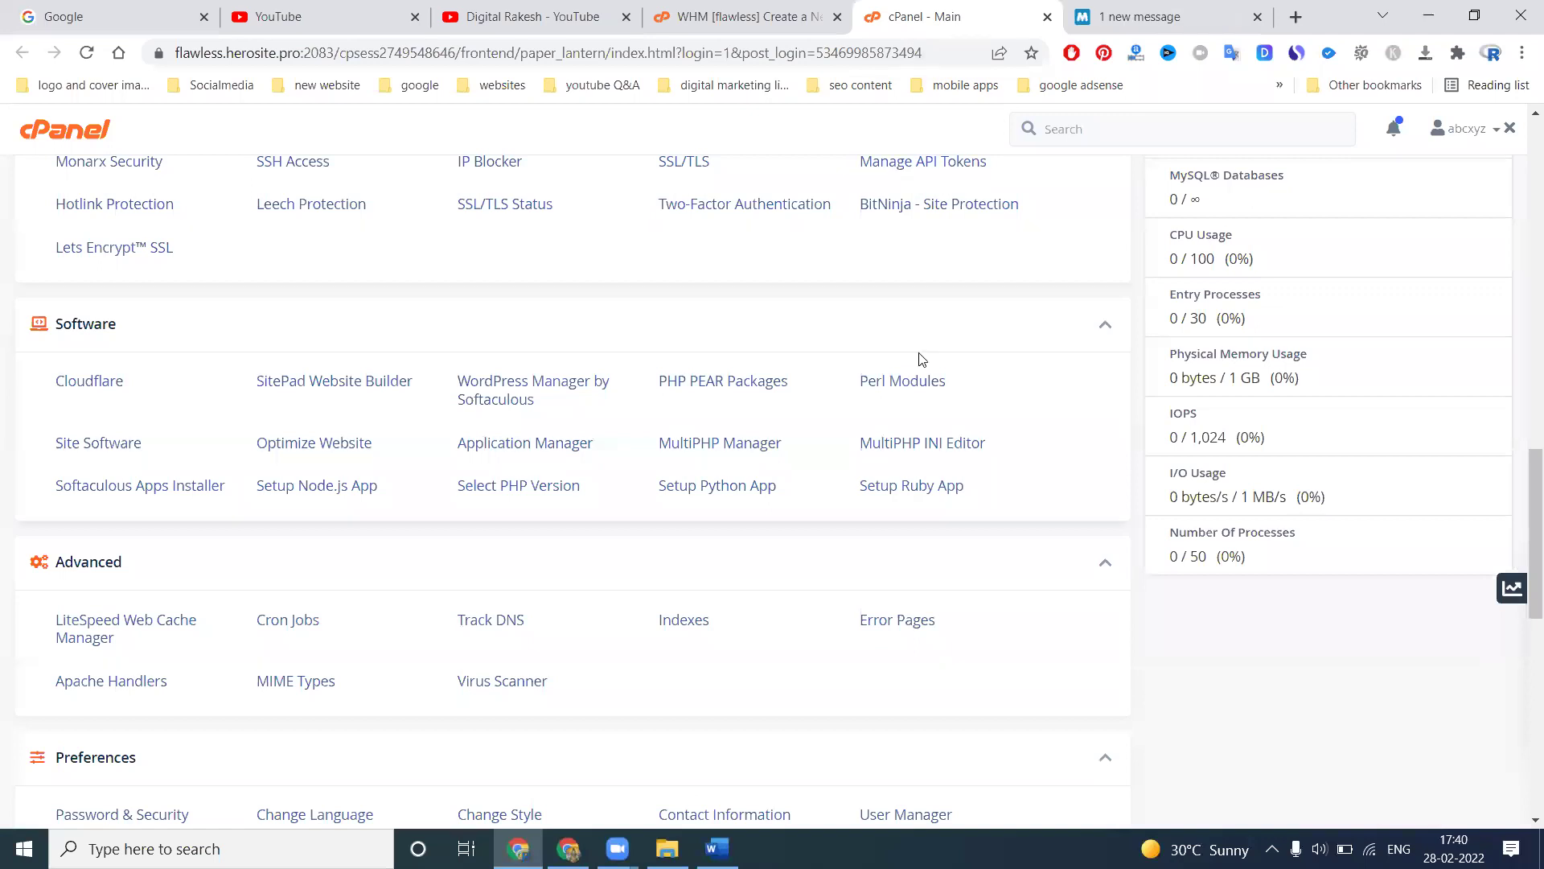
pyautogui.scroll(5, 919, 354)
pyautogui.scroll(8, 919, 360)
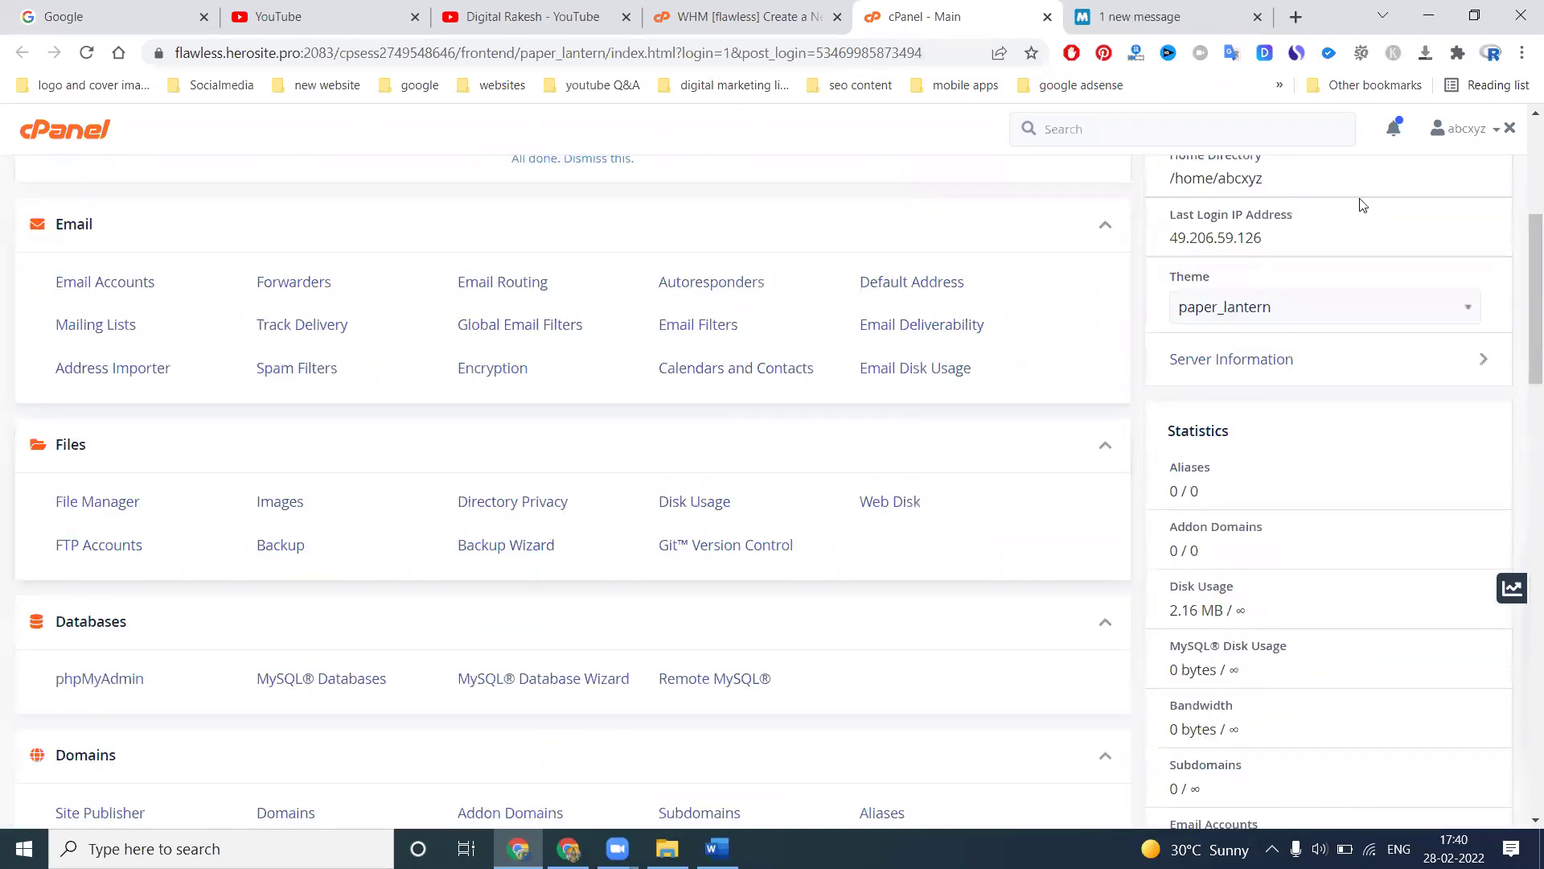
pyautogui.click(1496, 130)
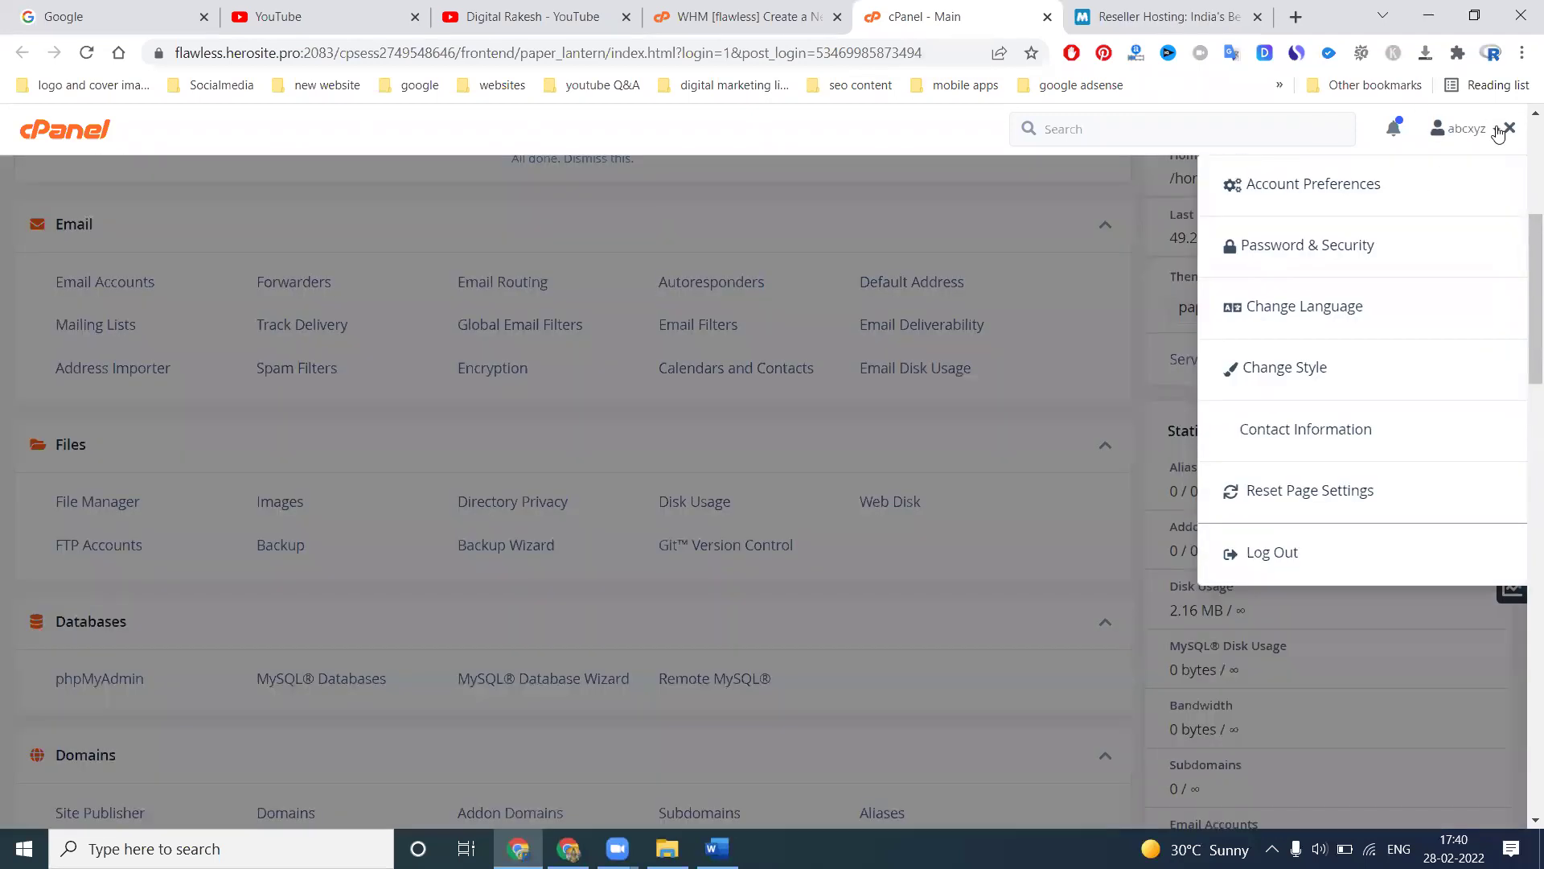
pyautogui.click(1277, 552)
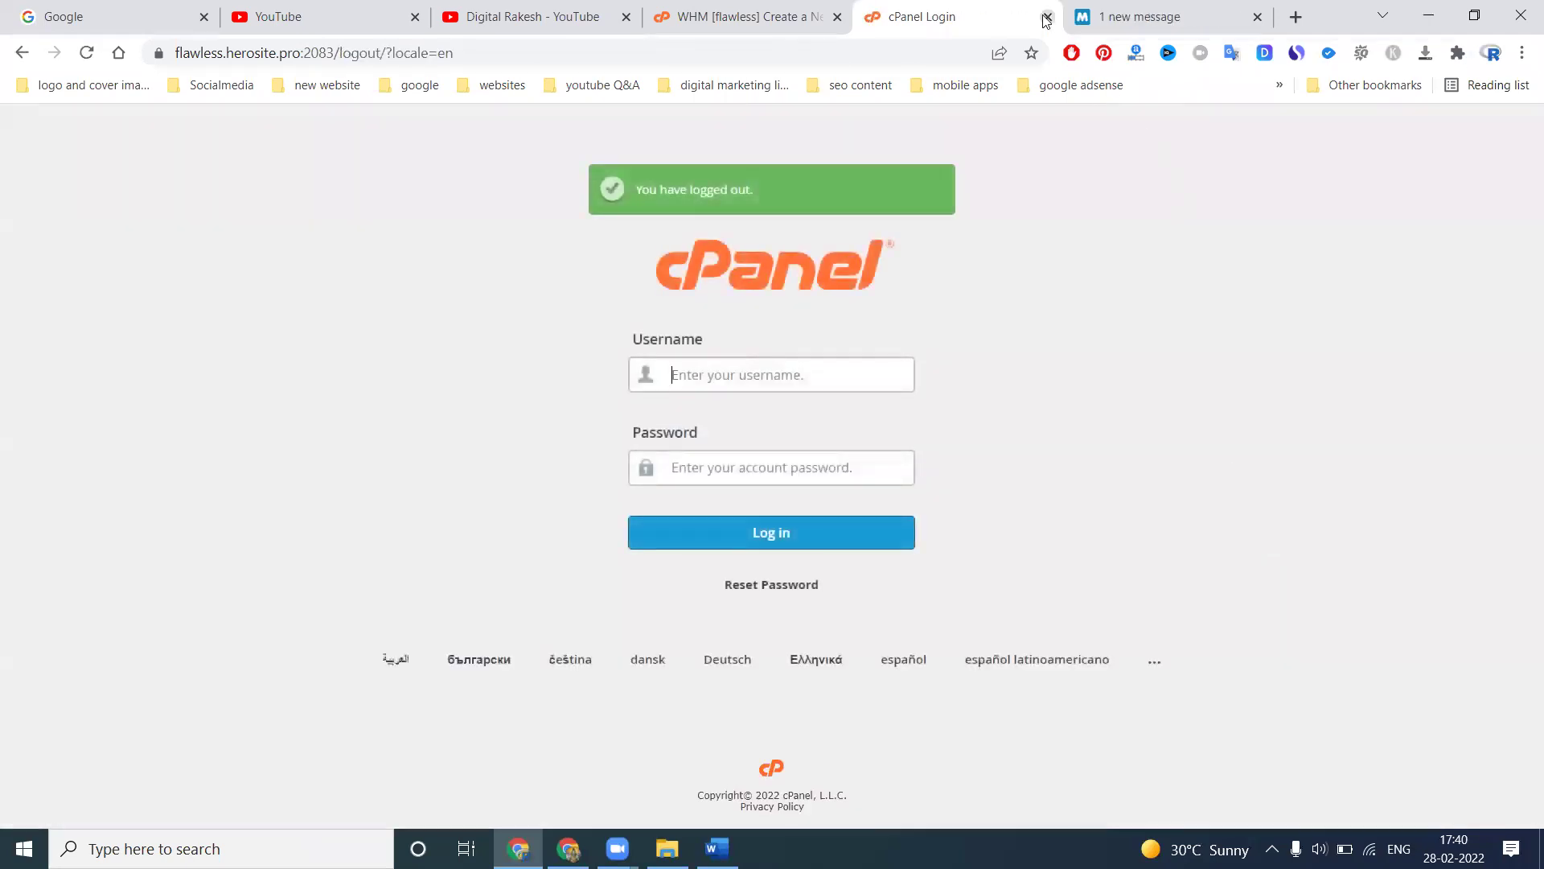
pyautogui.click(1046, 17)
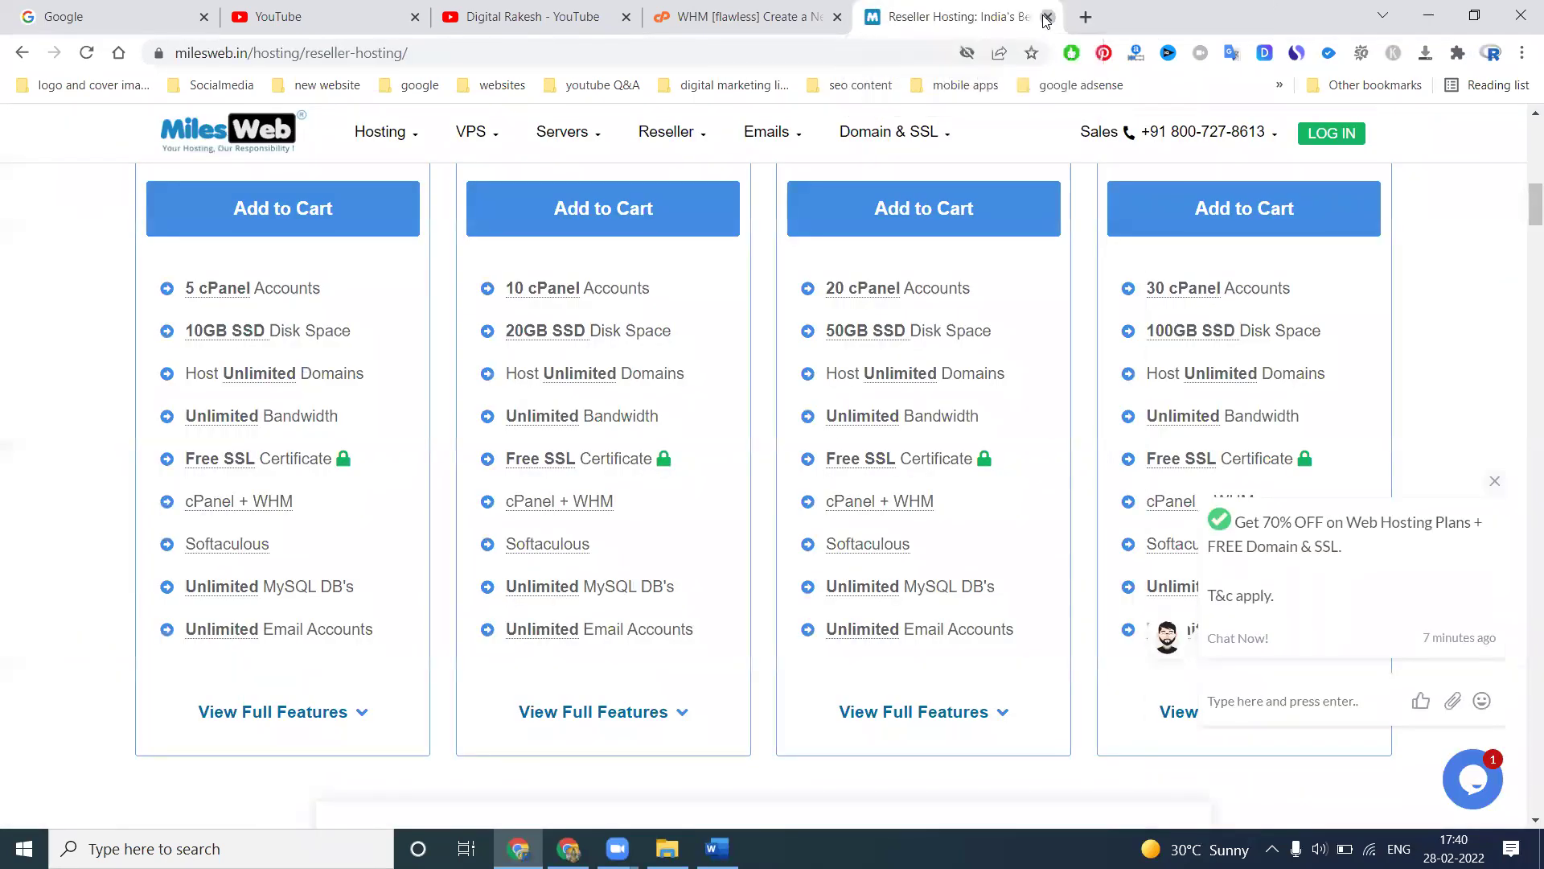
pyautogui.click(1047, 16)
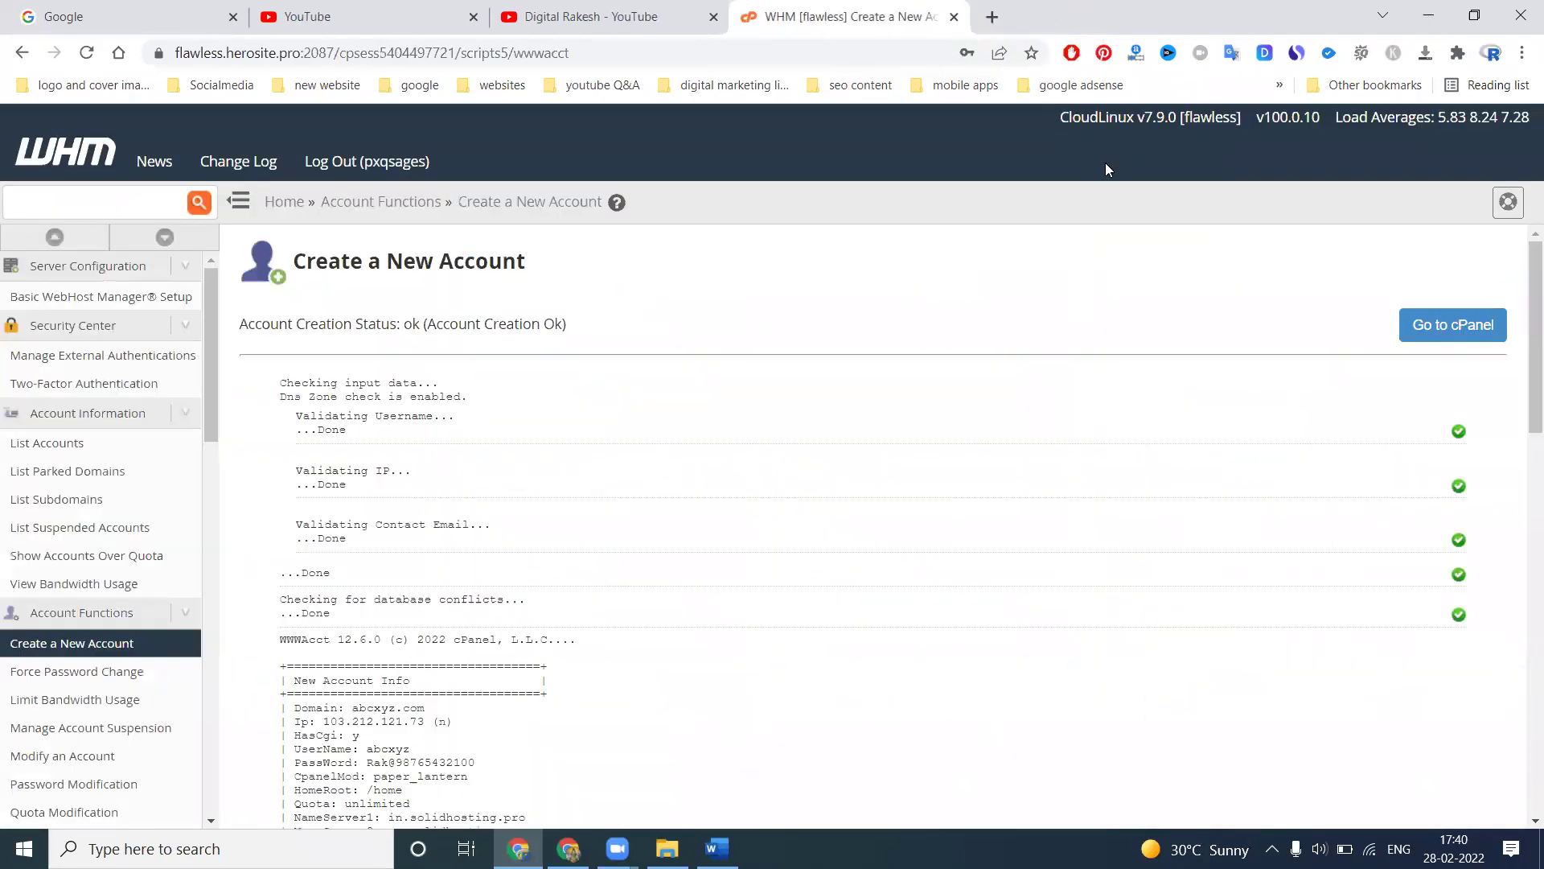
# Check abcxyz.com's options in List Accounts, then expand balajiseeds.in and suspend it
pyautogui.click(80, 447)
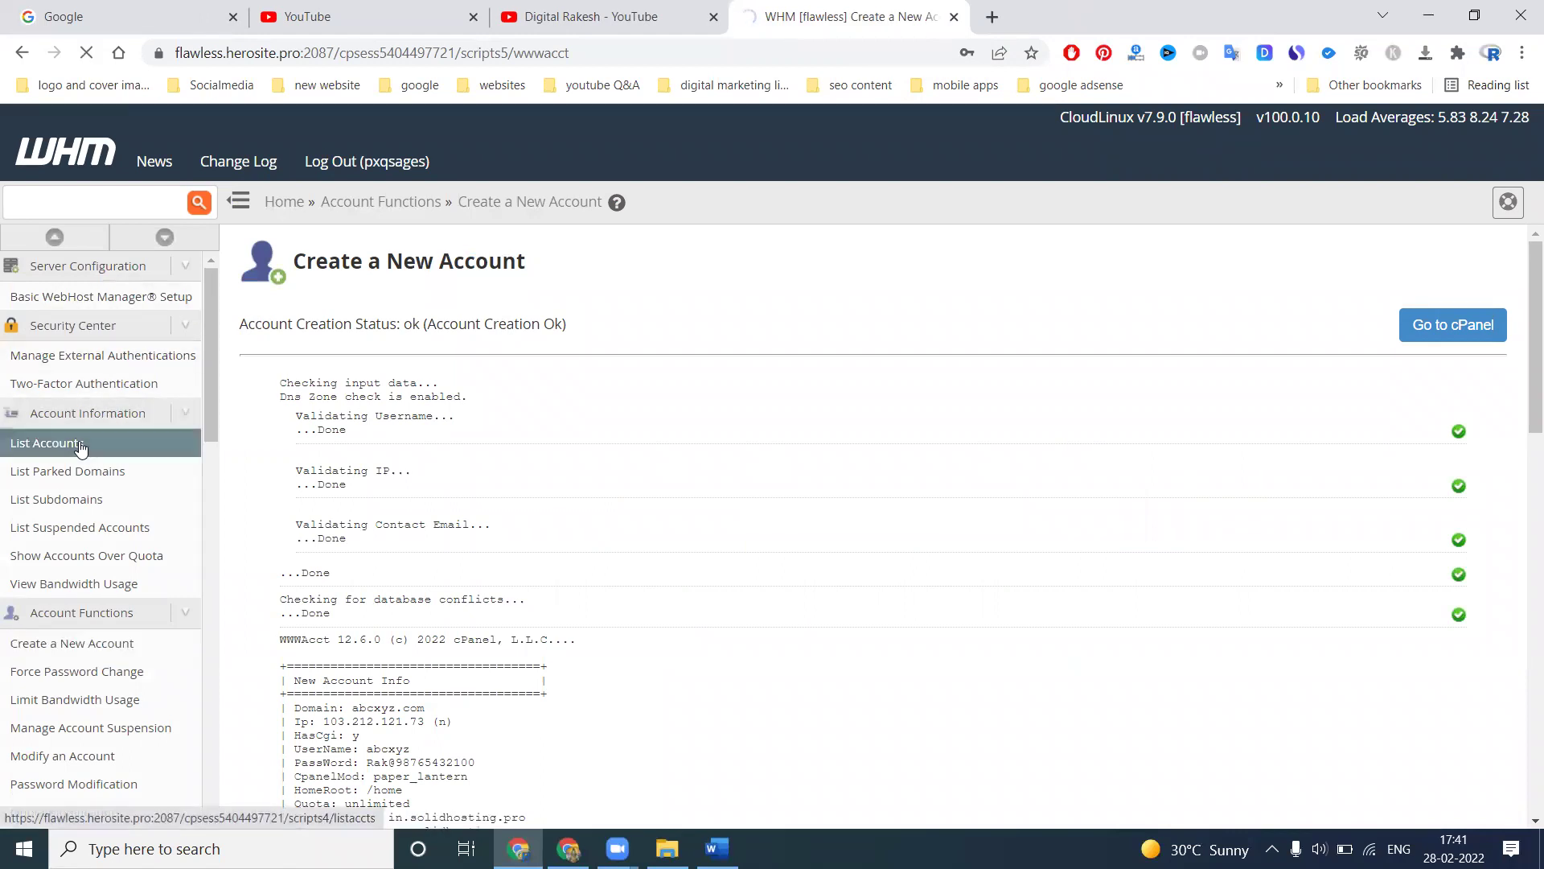
pyautogui.scroll(-2, 440, 412)
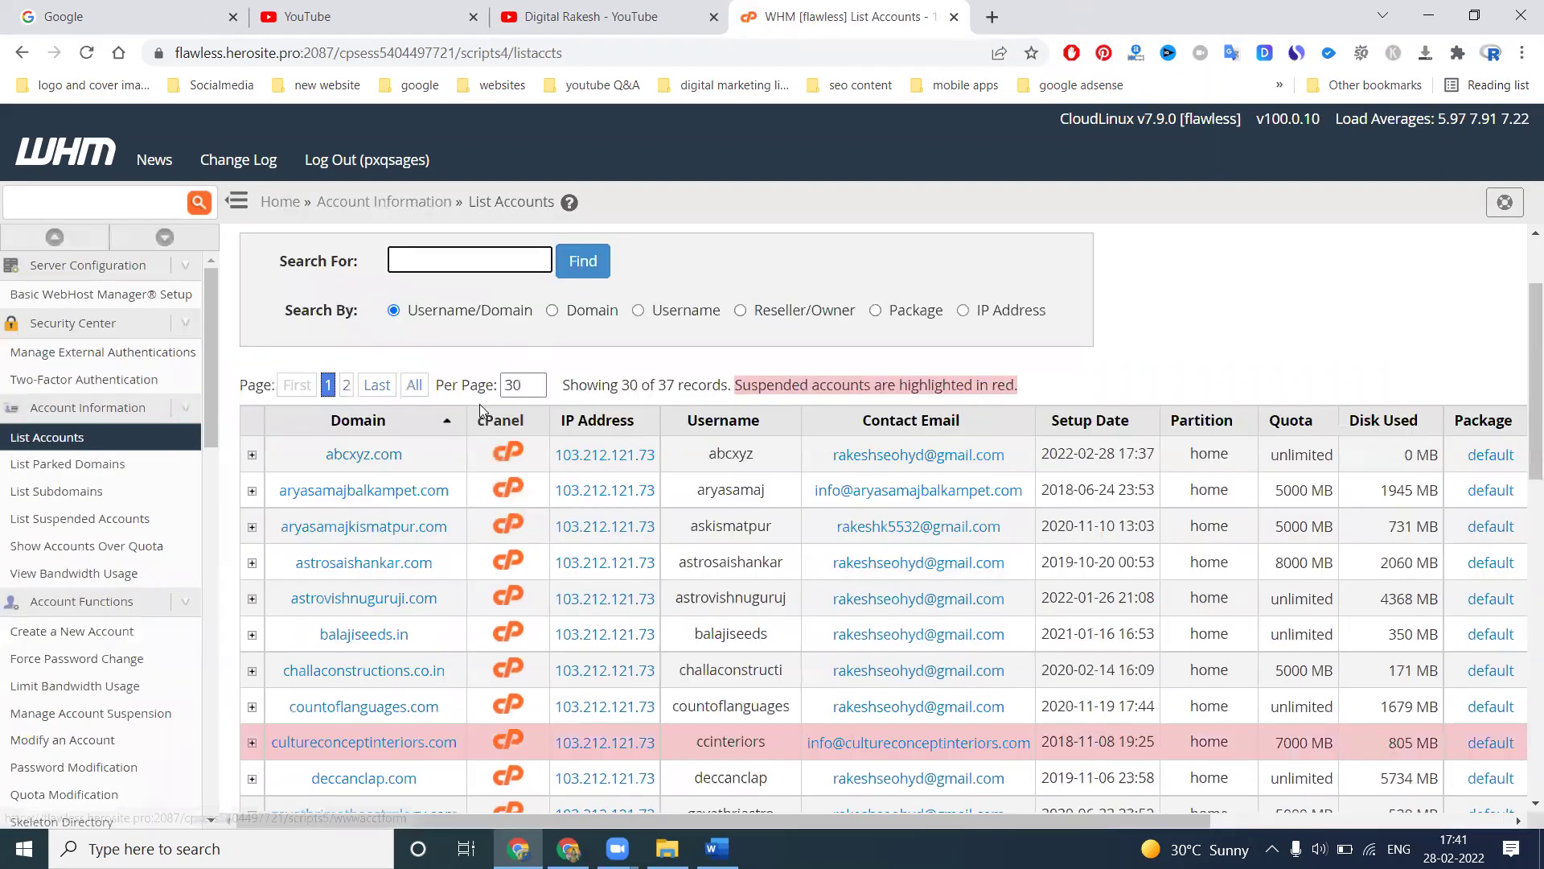
pyautogui.scroll(-1, 441, 412)
pyautogui.click(251, 382)
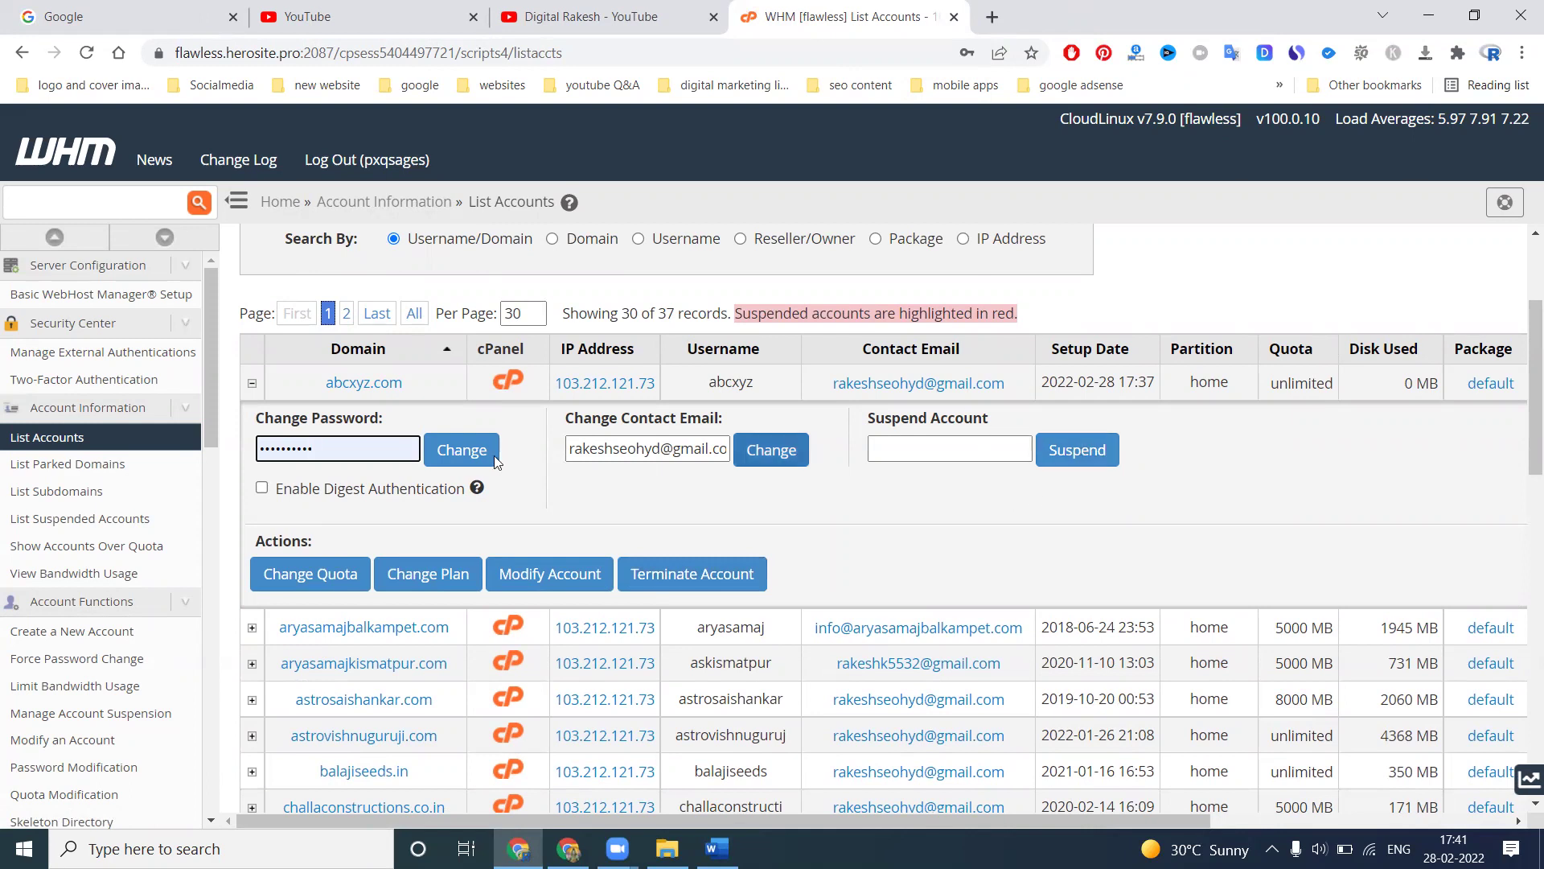
pyautogui.scroll(-3, 336, 469)
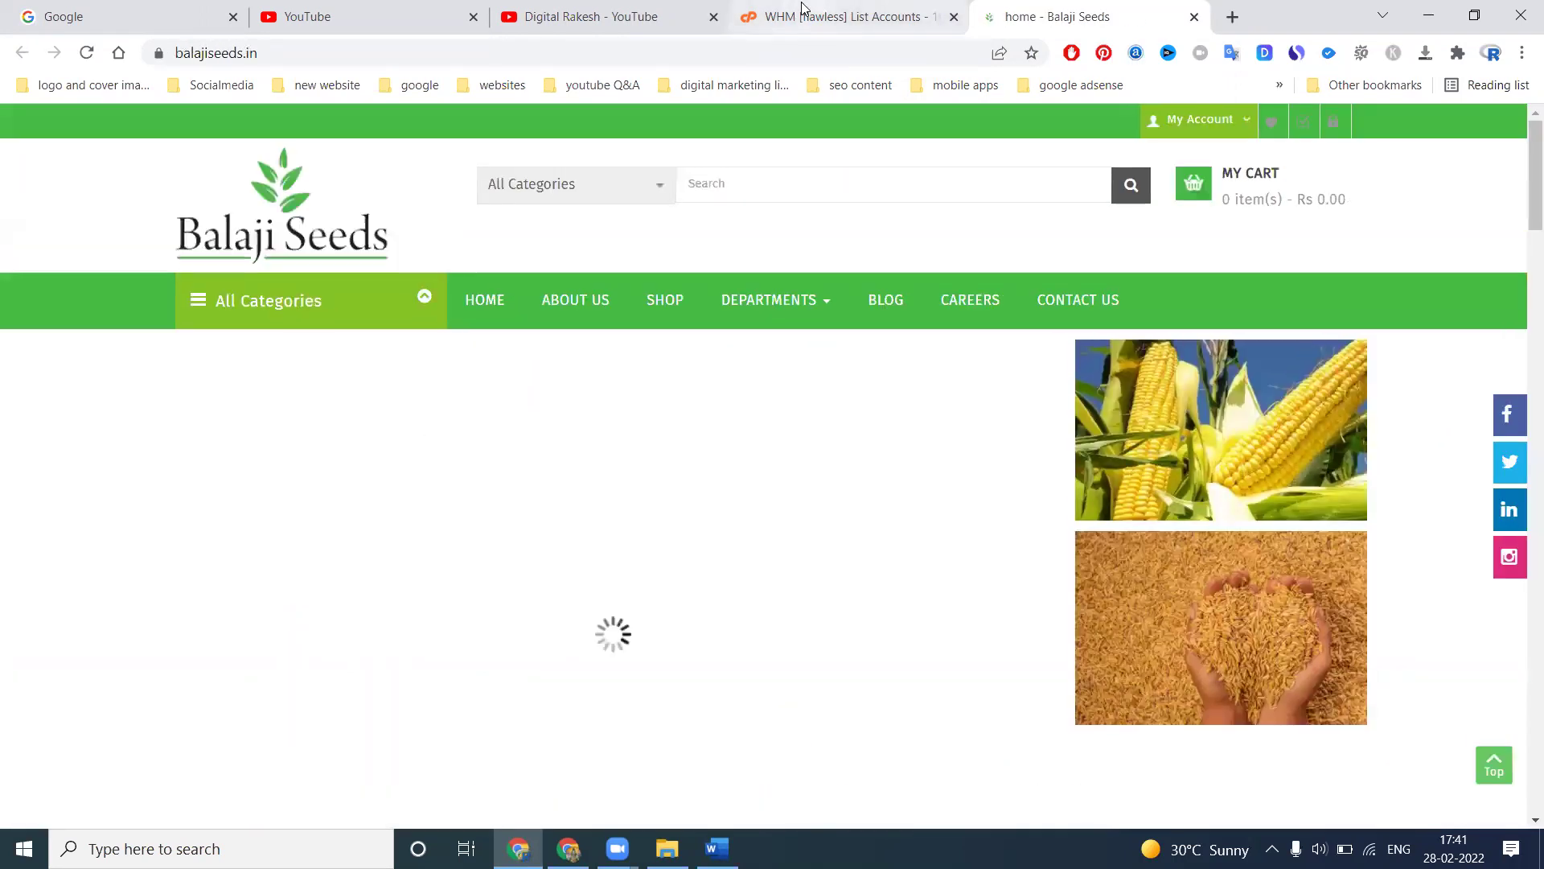
pyautogui.click(802, 10)
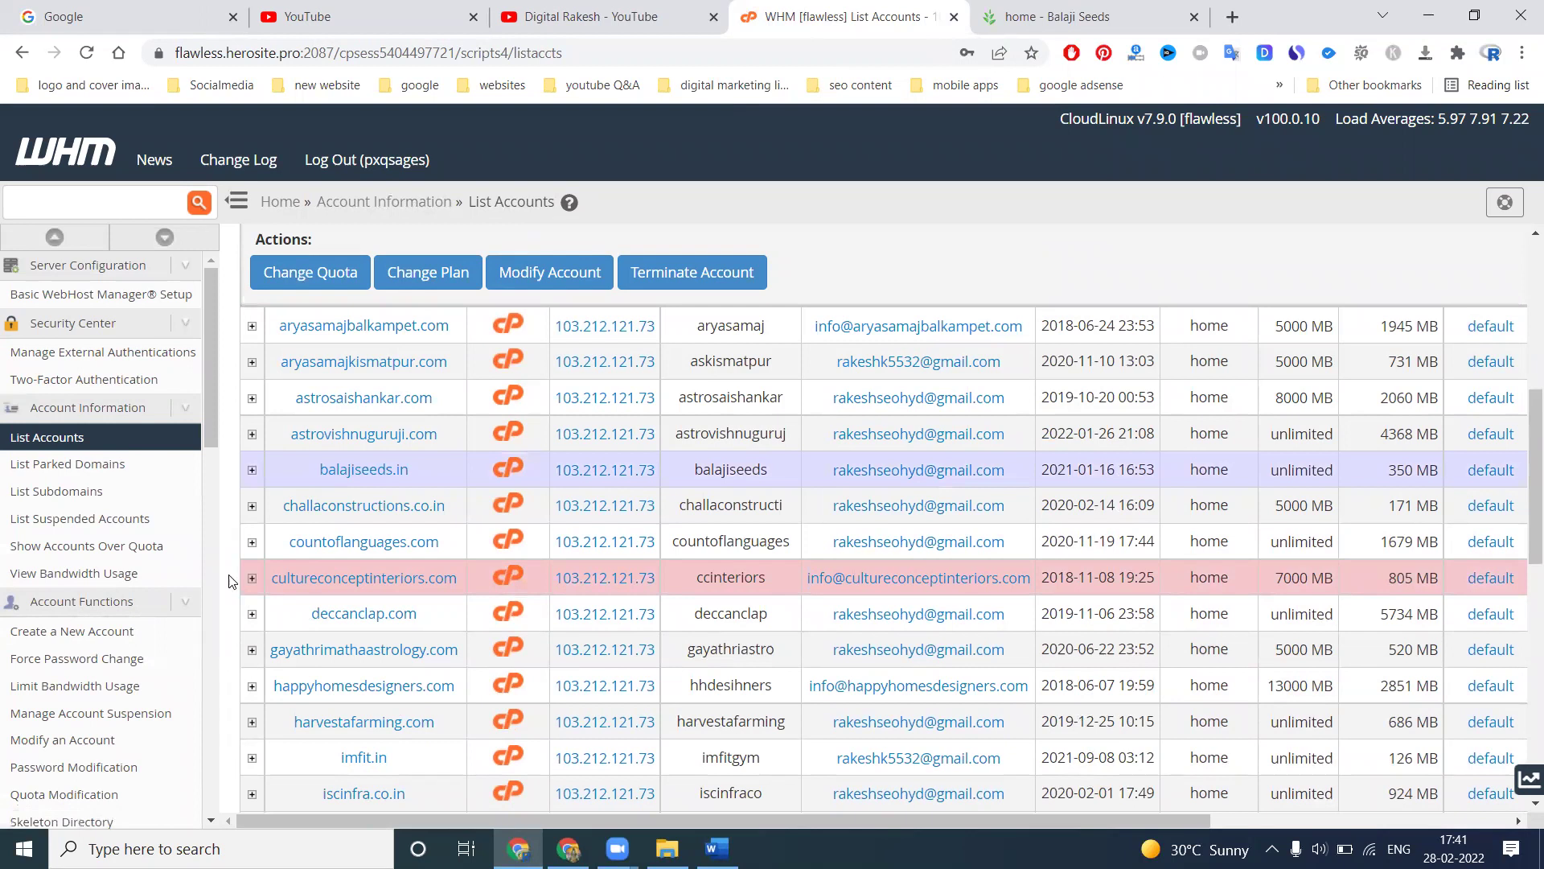
pyautogui.click(252, 469)
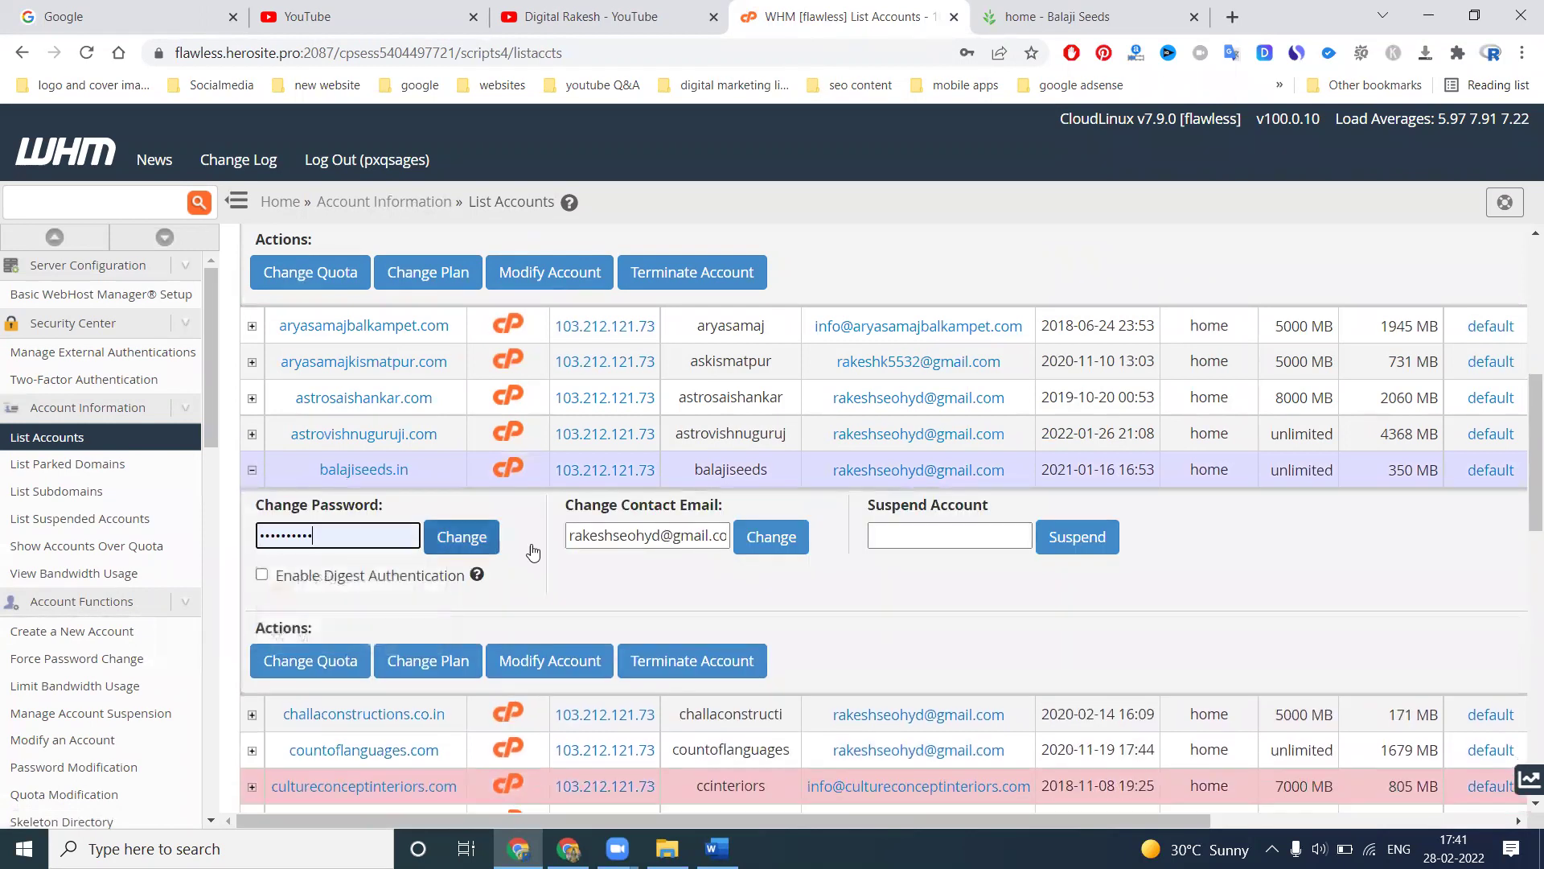
pyautogui.click(1081, 541)
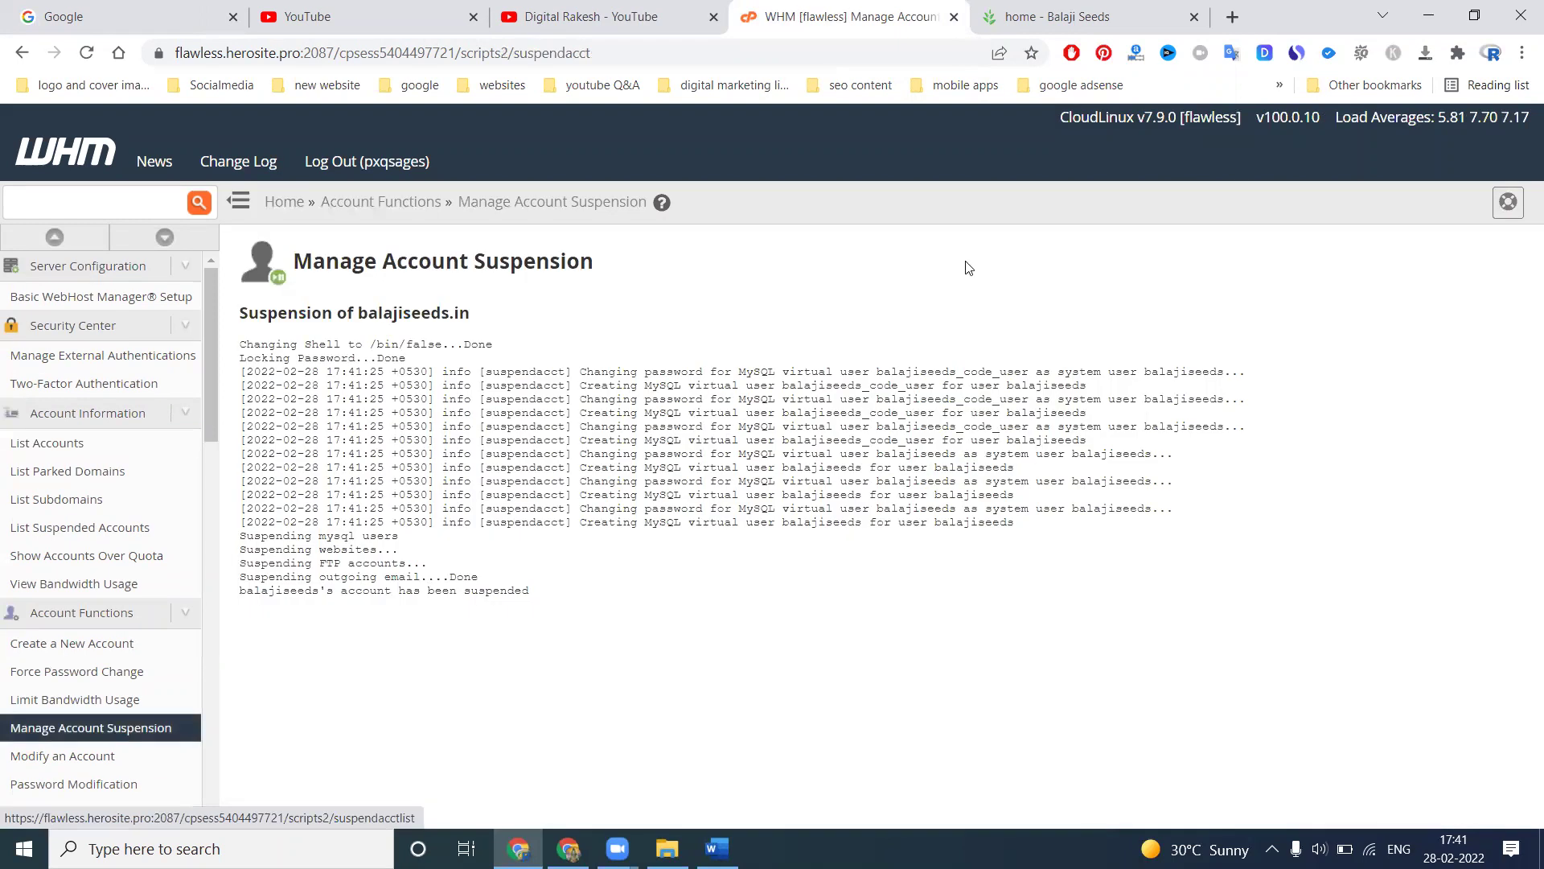
# Copy the balajiseeds.in address and load it in a new incognito window
pyautogui.click(1046, 16)
pyautogui.click(776, 63)
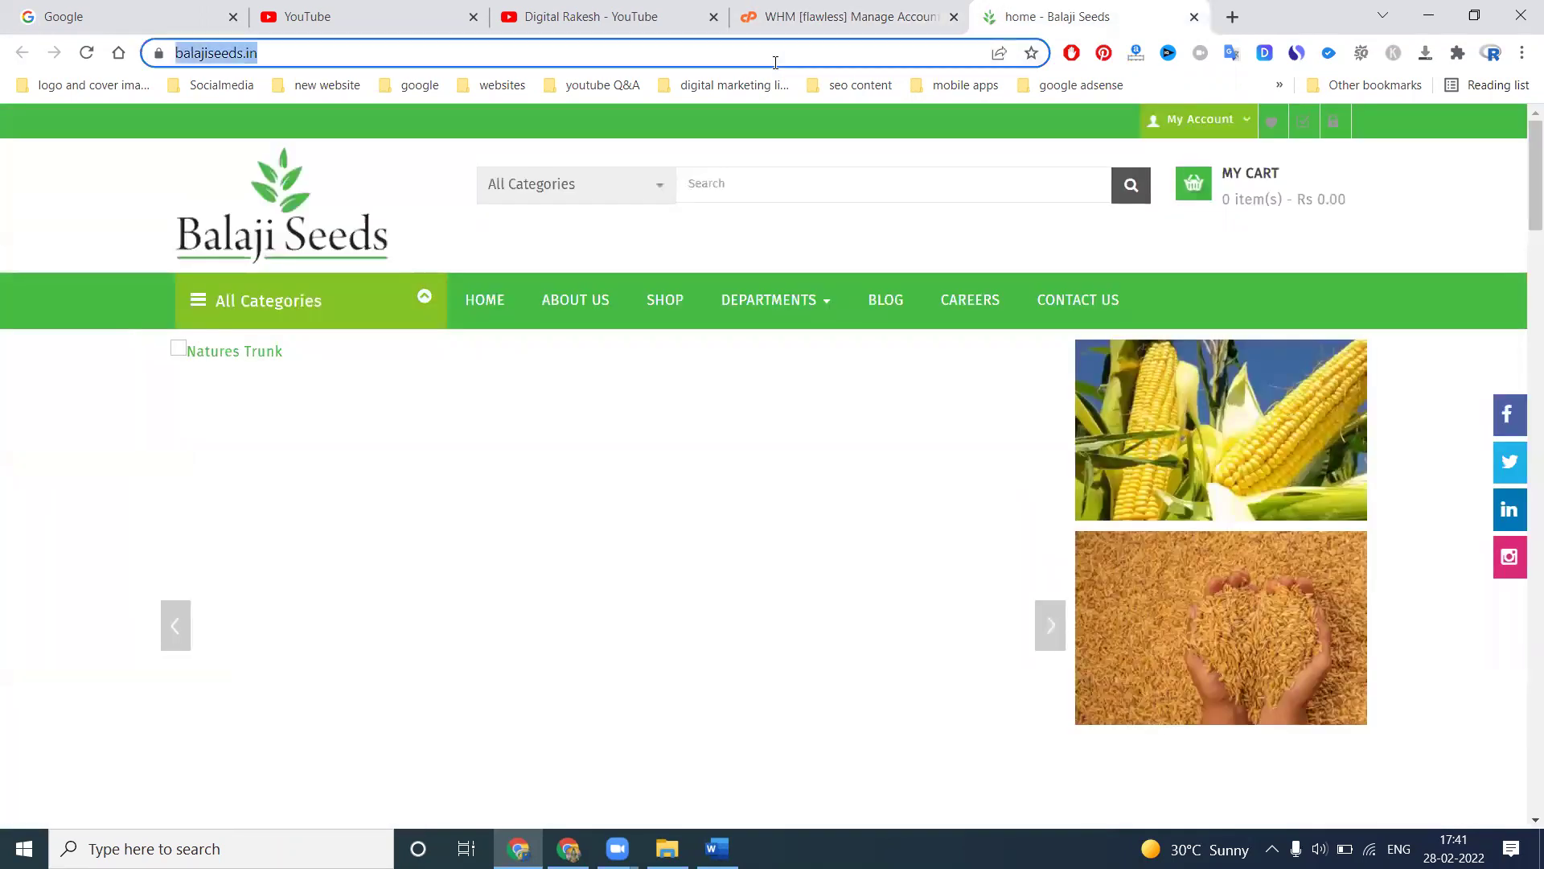
pyautogui.click(1522, 52)
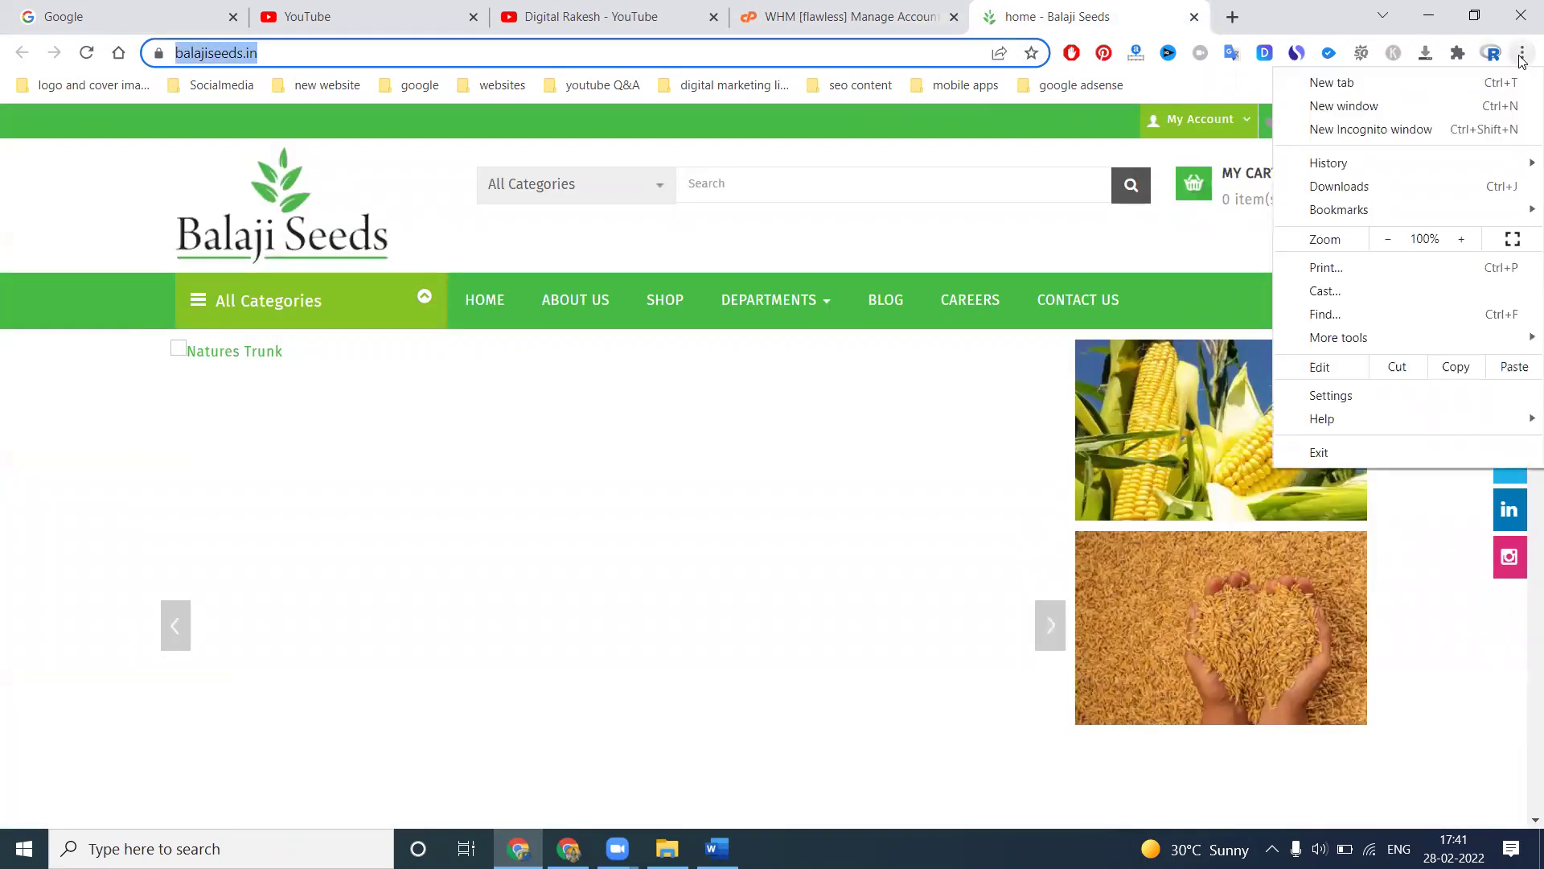
pyautogui.click(1372, 128)
pyautogui.write('https://www.balajiseeds.in/')
pyautogui.press('Return')
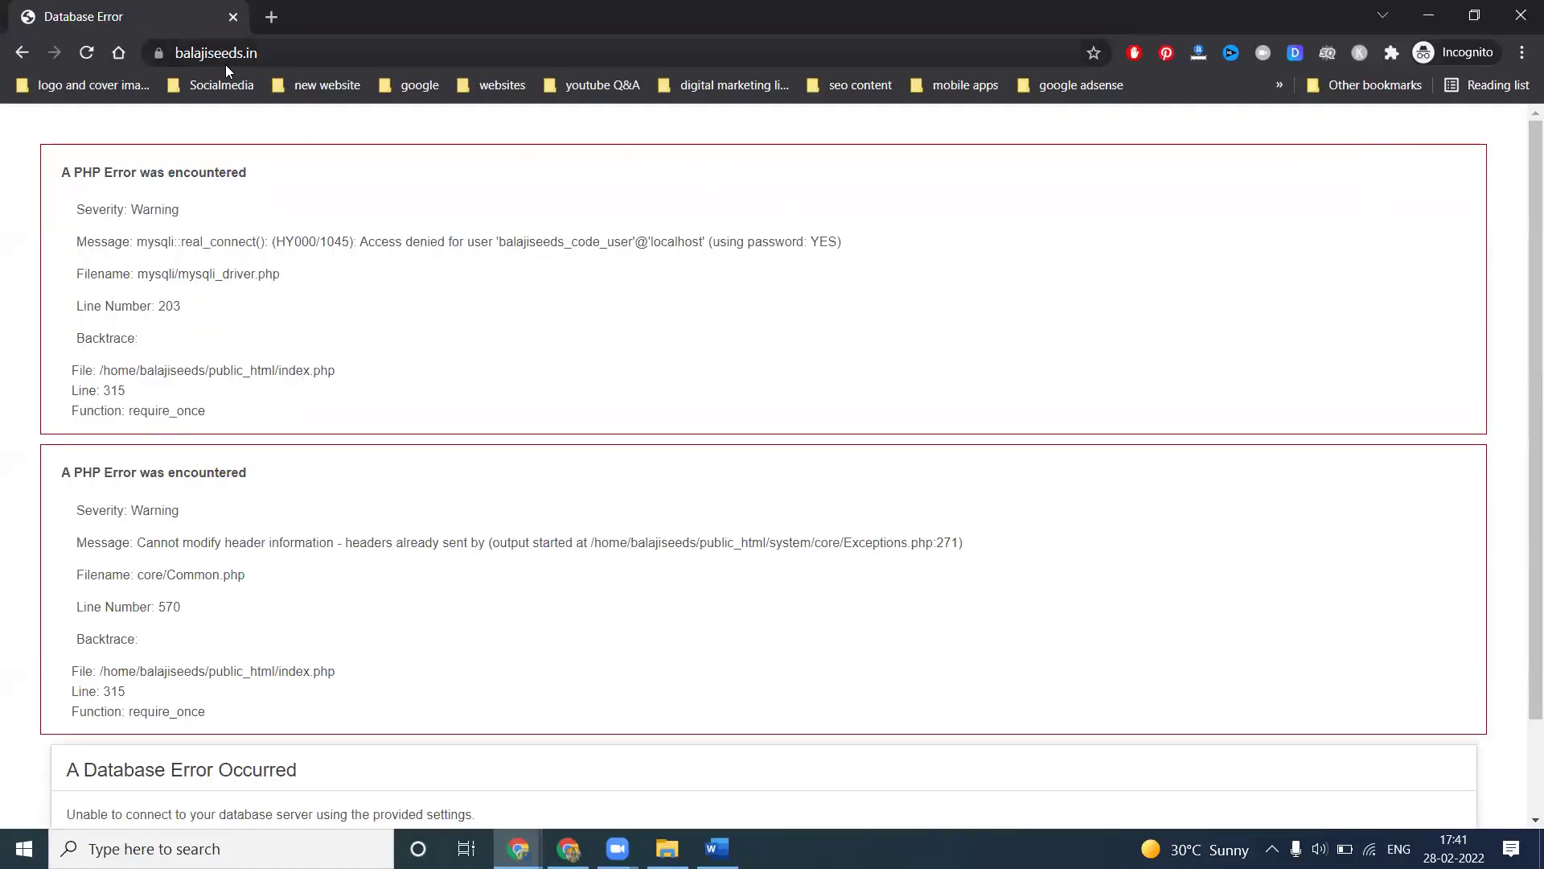
# Reload balajiseeds.in a few times to confirm the database error, then close the incognito window
pyautogui.click(89, 53)
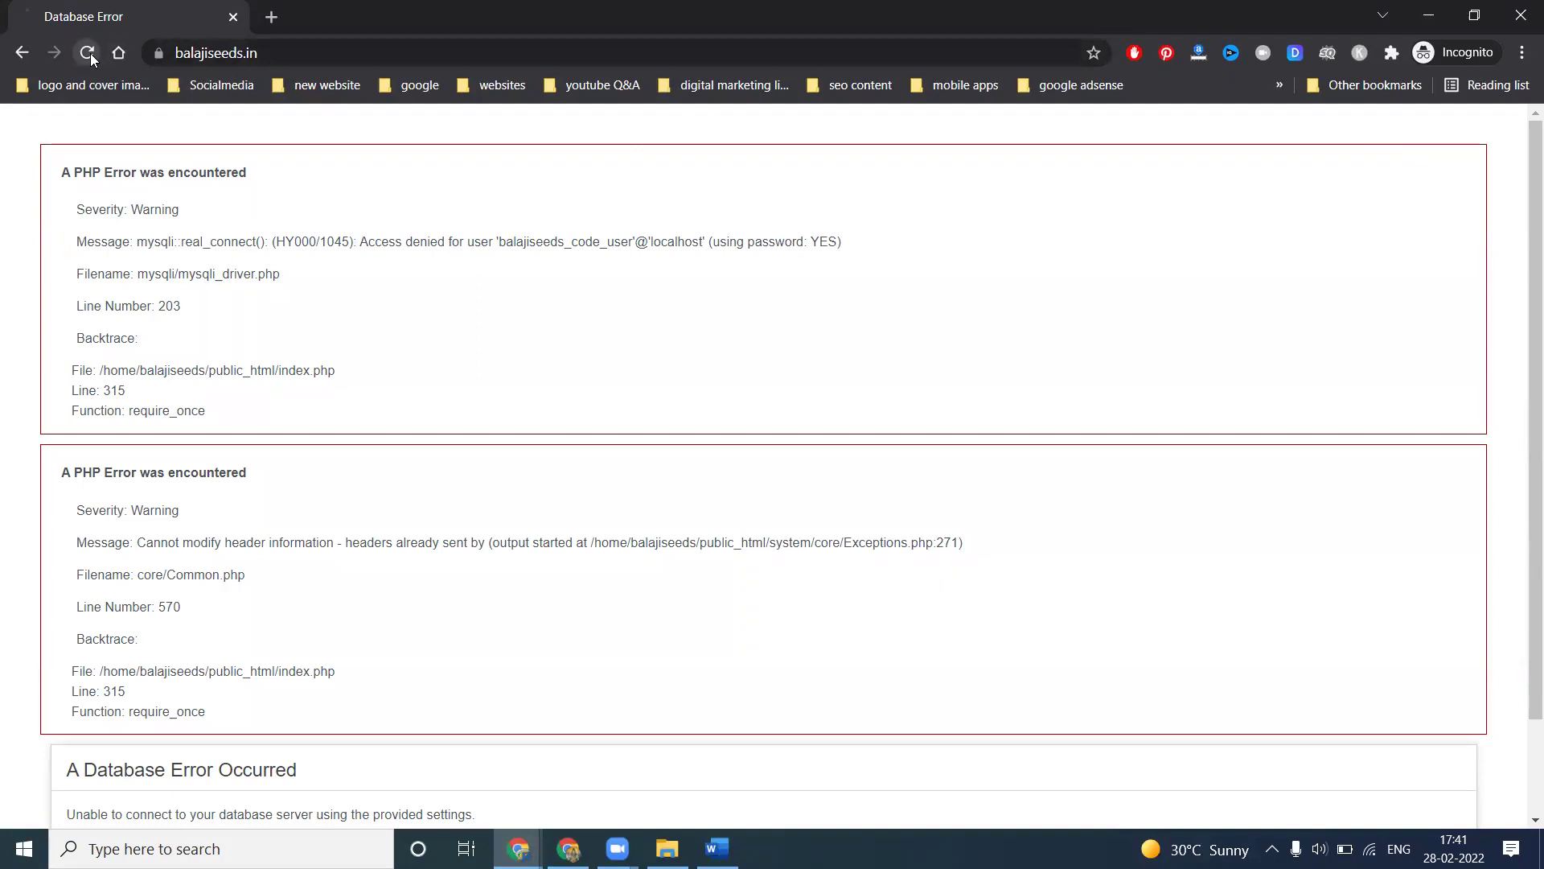
pyautogui.click(219, 56)
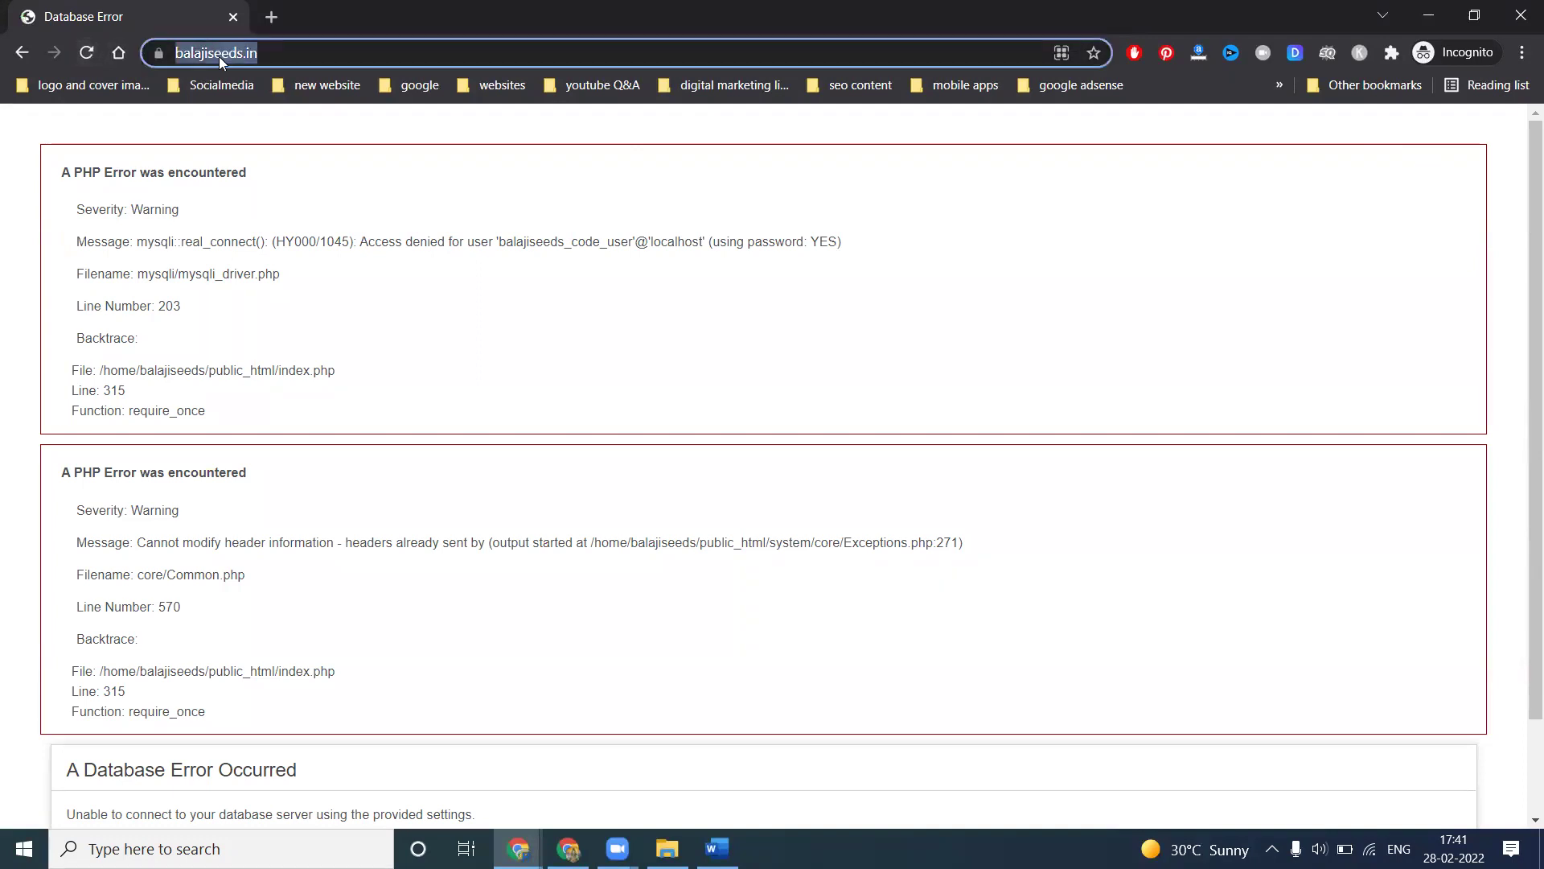
pyautogui.press('Return')
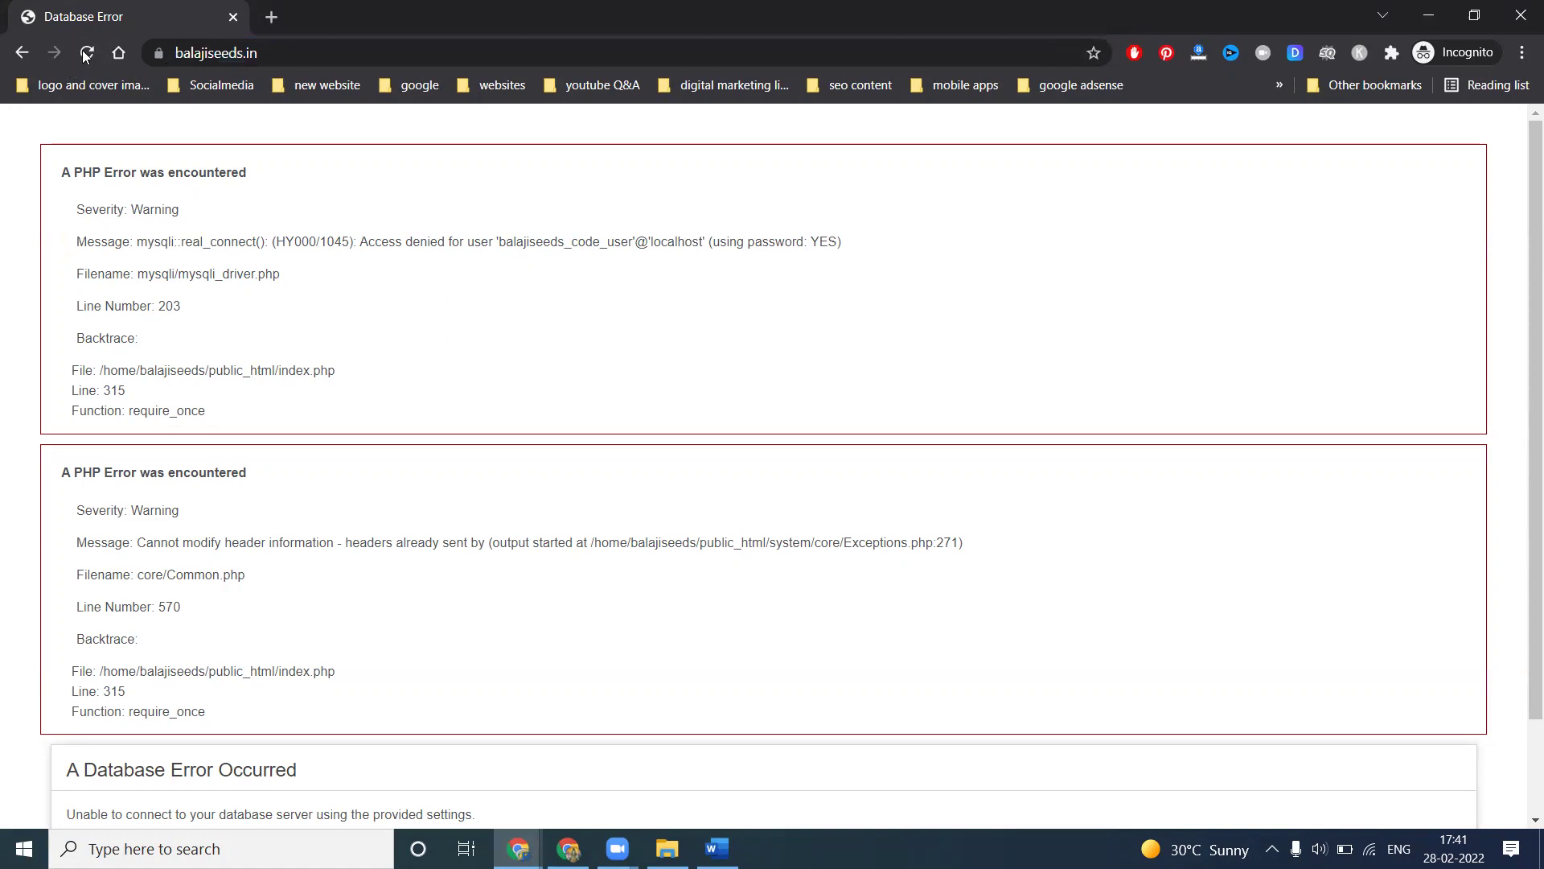
pyautogui.click(87, 54)
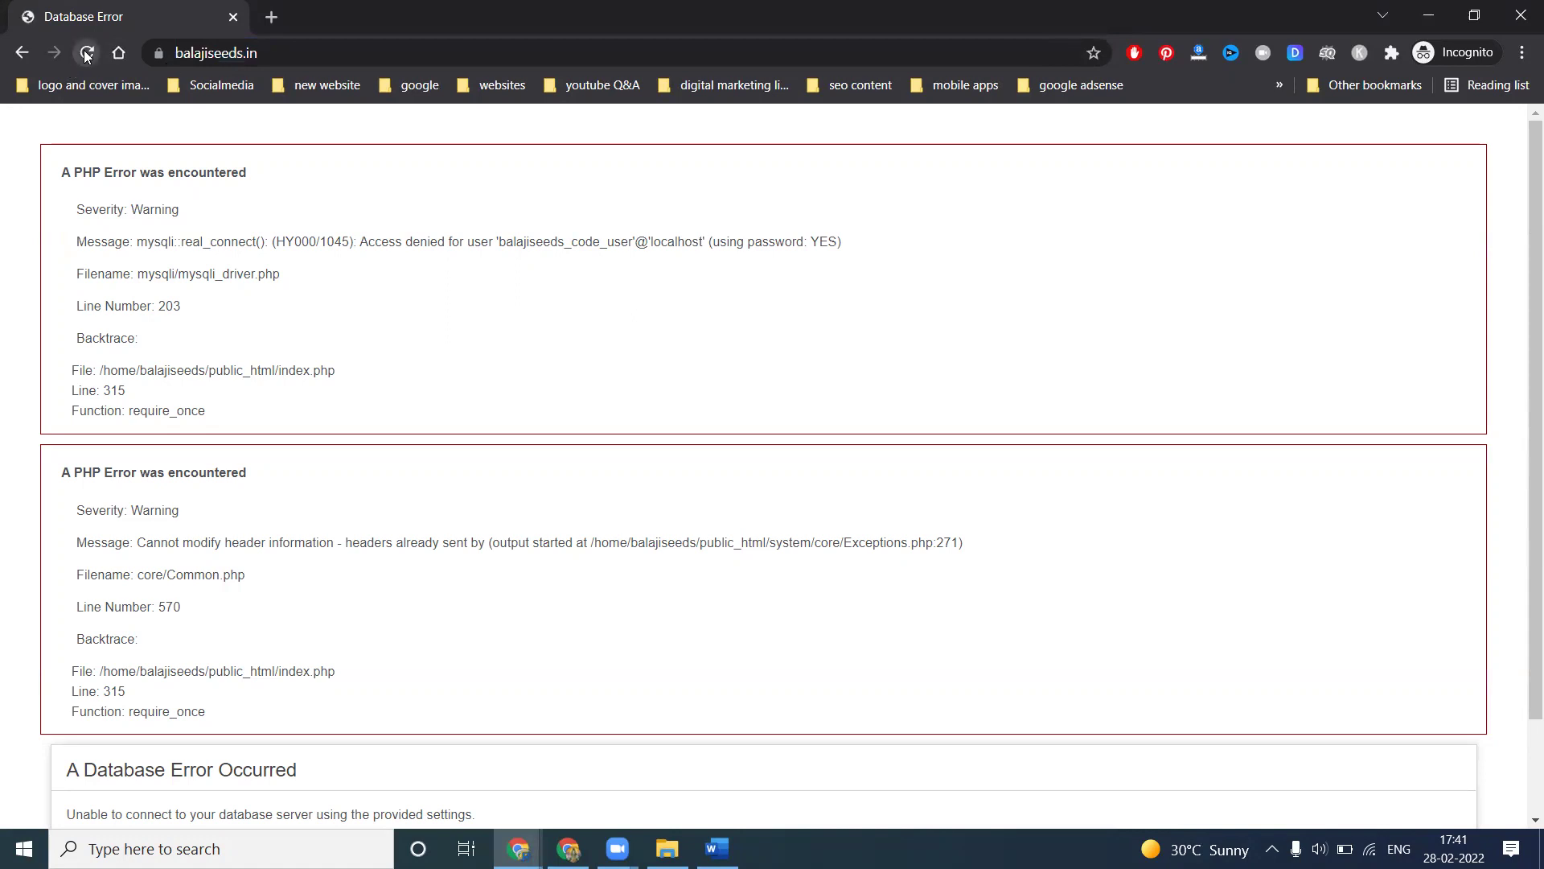
pyautogui.click(1520, 15)
pyautogui.click(860, 6)
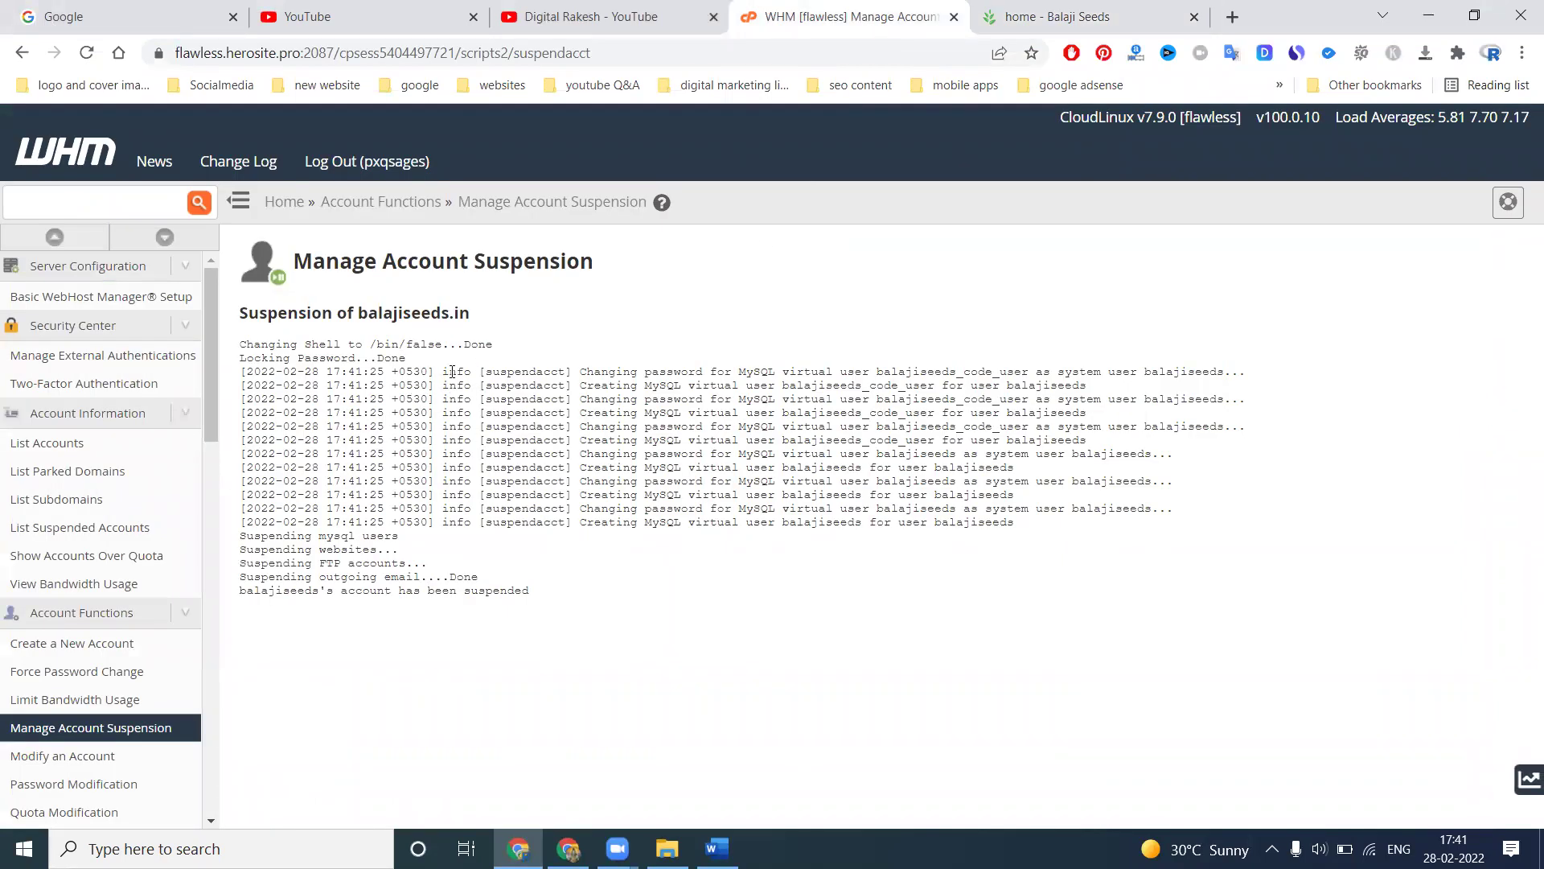
# Reopen List Accounts, expand the suspended balajiseeds.in row, then bring up the Balaji Seeds tab
pyautogui.click(91, 445)
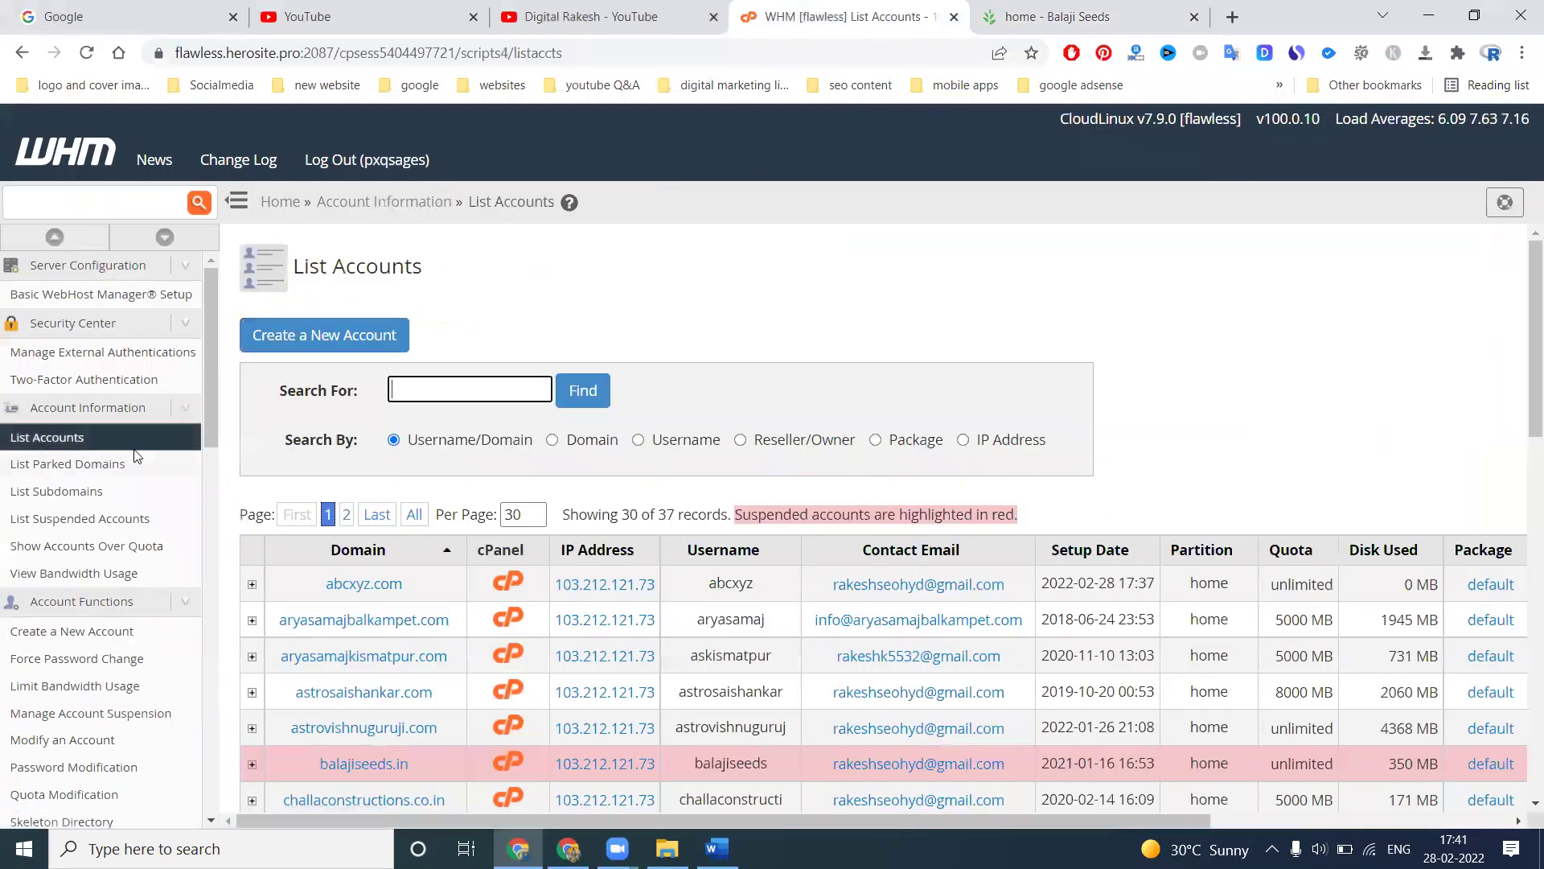
pyautogui.scroll(-3, 465, 458)
pyautogui.scroll(-2, 465, 458)
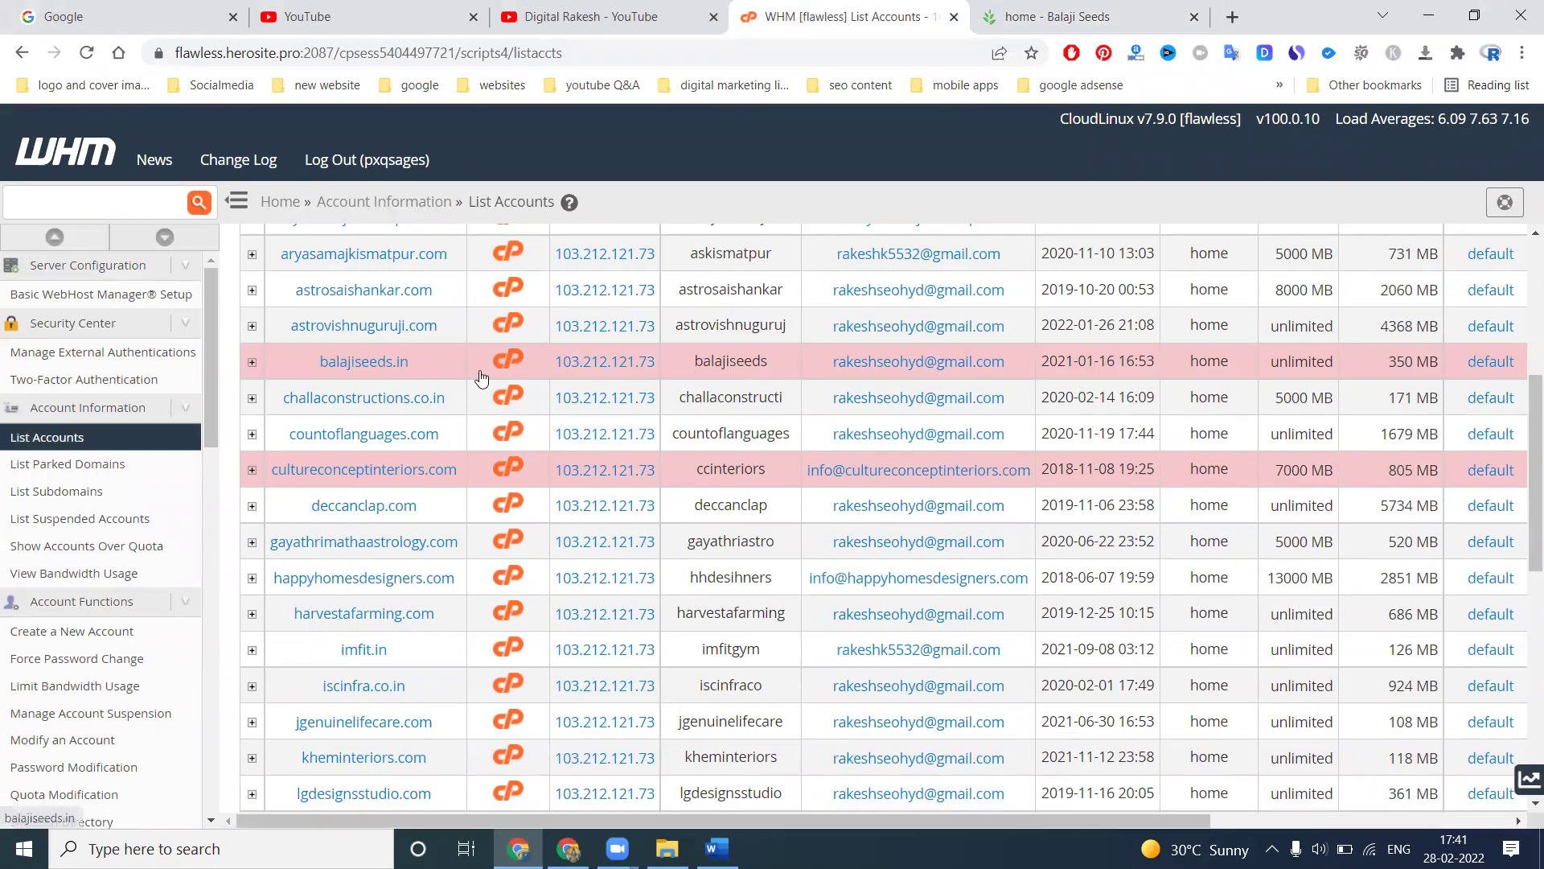
pyautogui.click(252, 363)
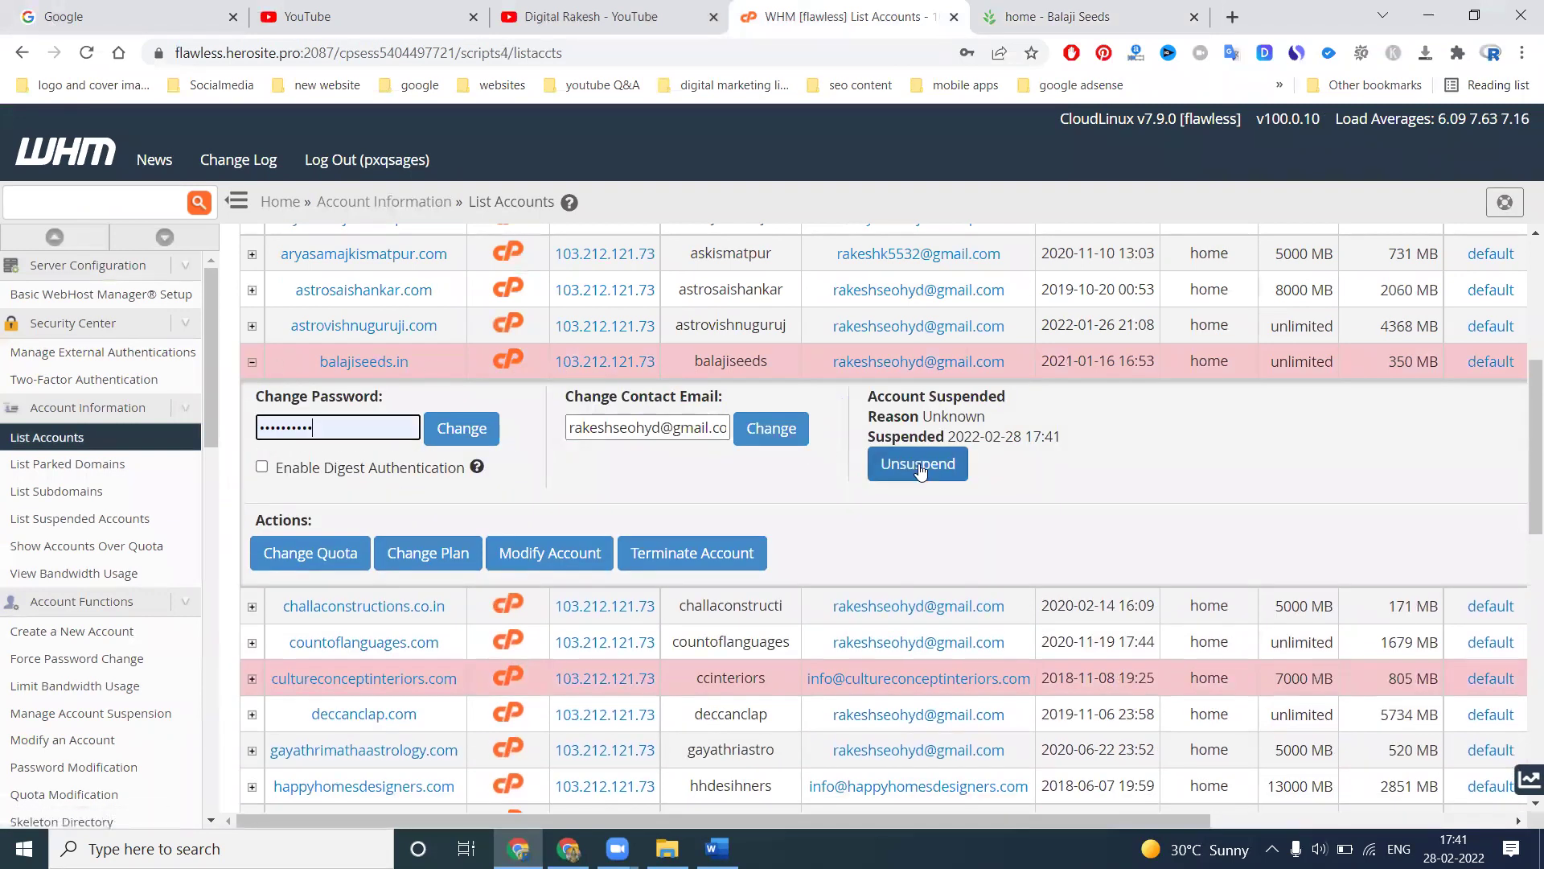
pyautogui.click(1053, 17)
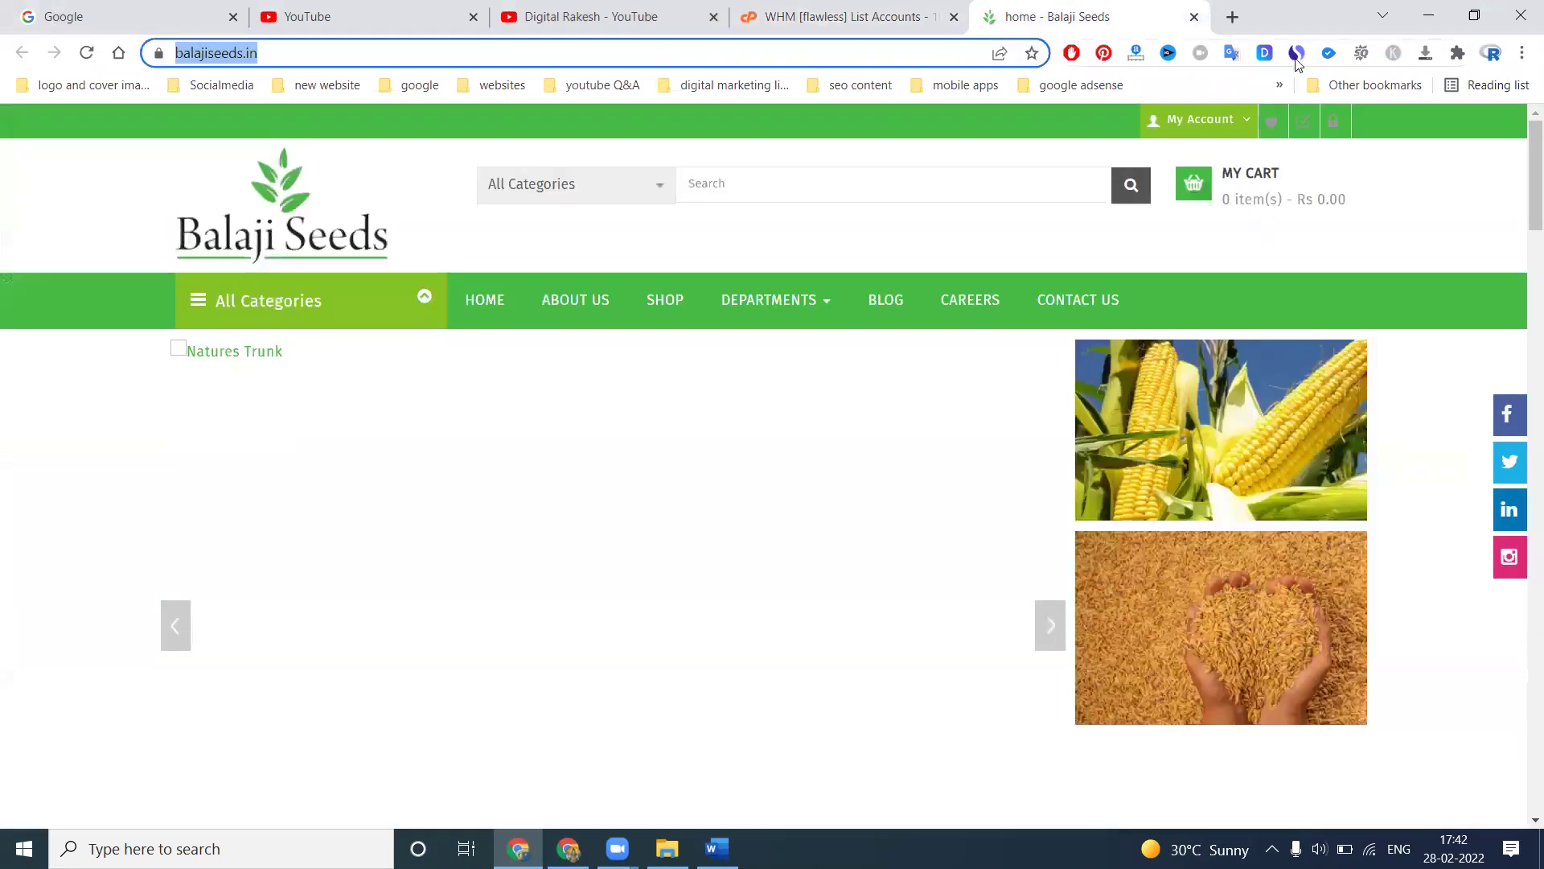
# Load balajiseeds.in in a new incognito window, see the Account Suspended page, then close it
pyautogui.click(1523, 53)
pyautogui.click(1383, 122)
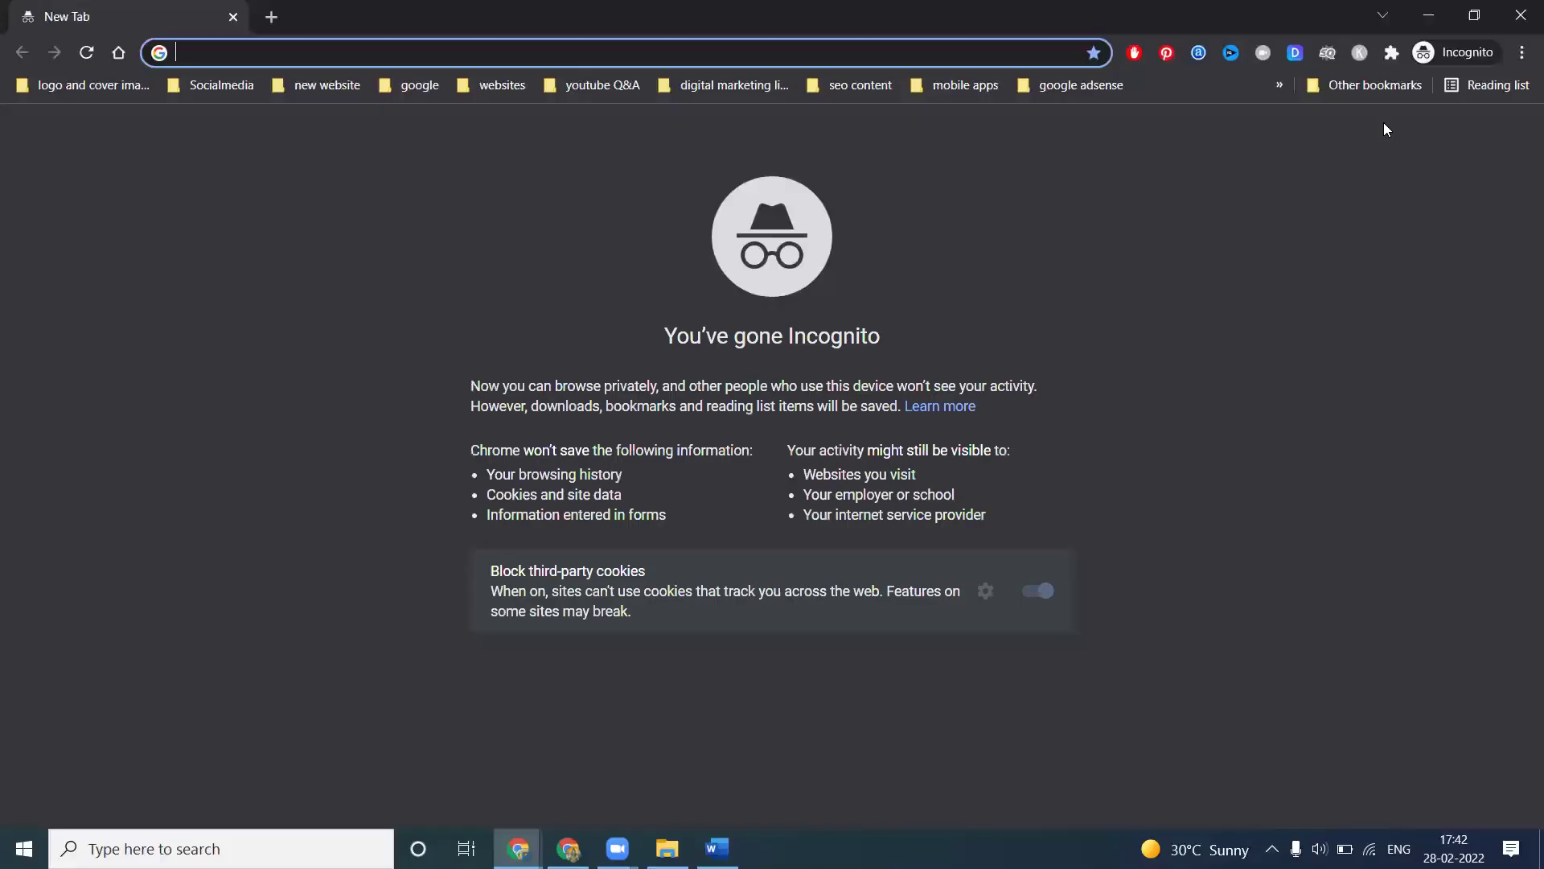
pyautogui.write('https://www.balajiseeds.in/')
pyautogui.press('Return')
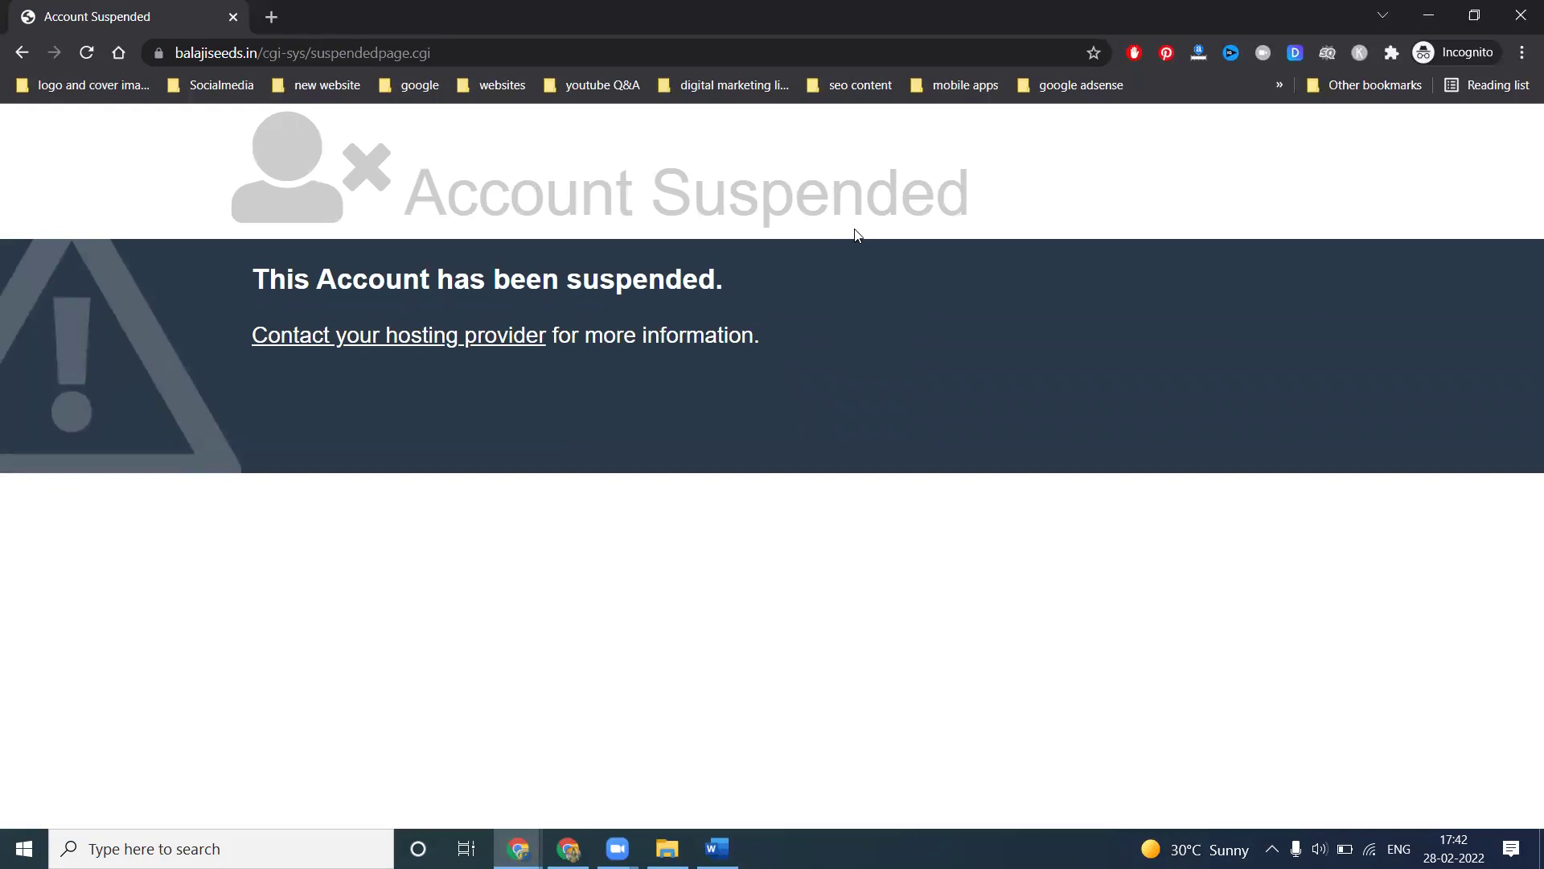
pyautogui.click(1521, 15)
# Back in WHM's account list, unsuspend the balajiseeds.in account
pyautogui.click(871, 15)
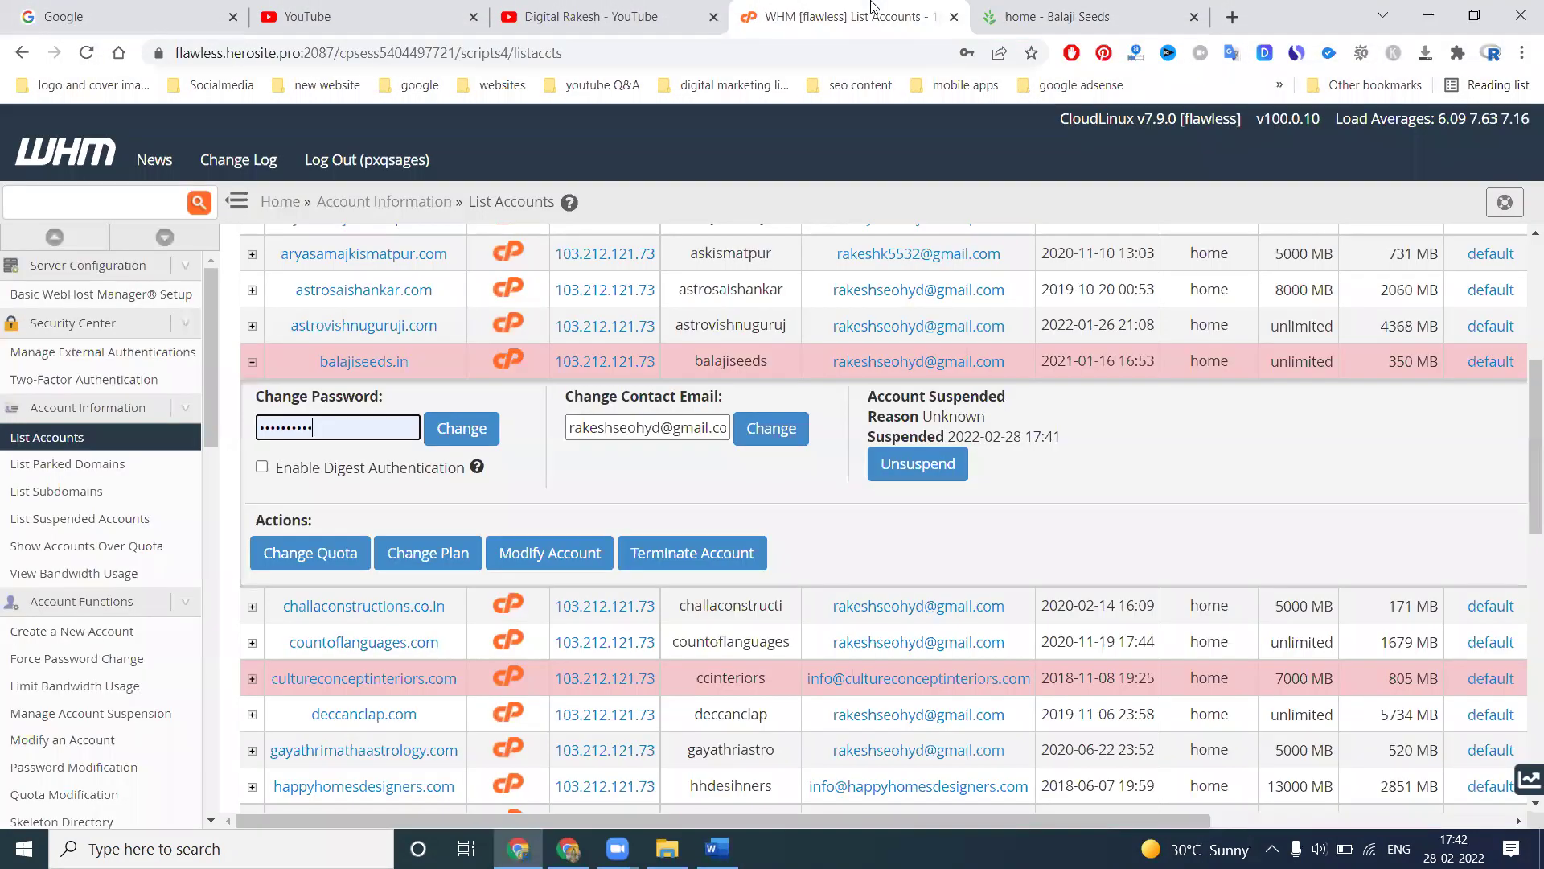
pyautogui.click(906, 467)
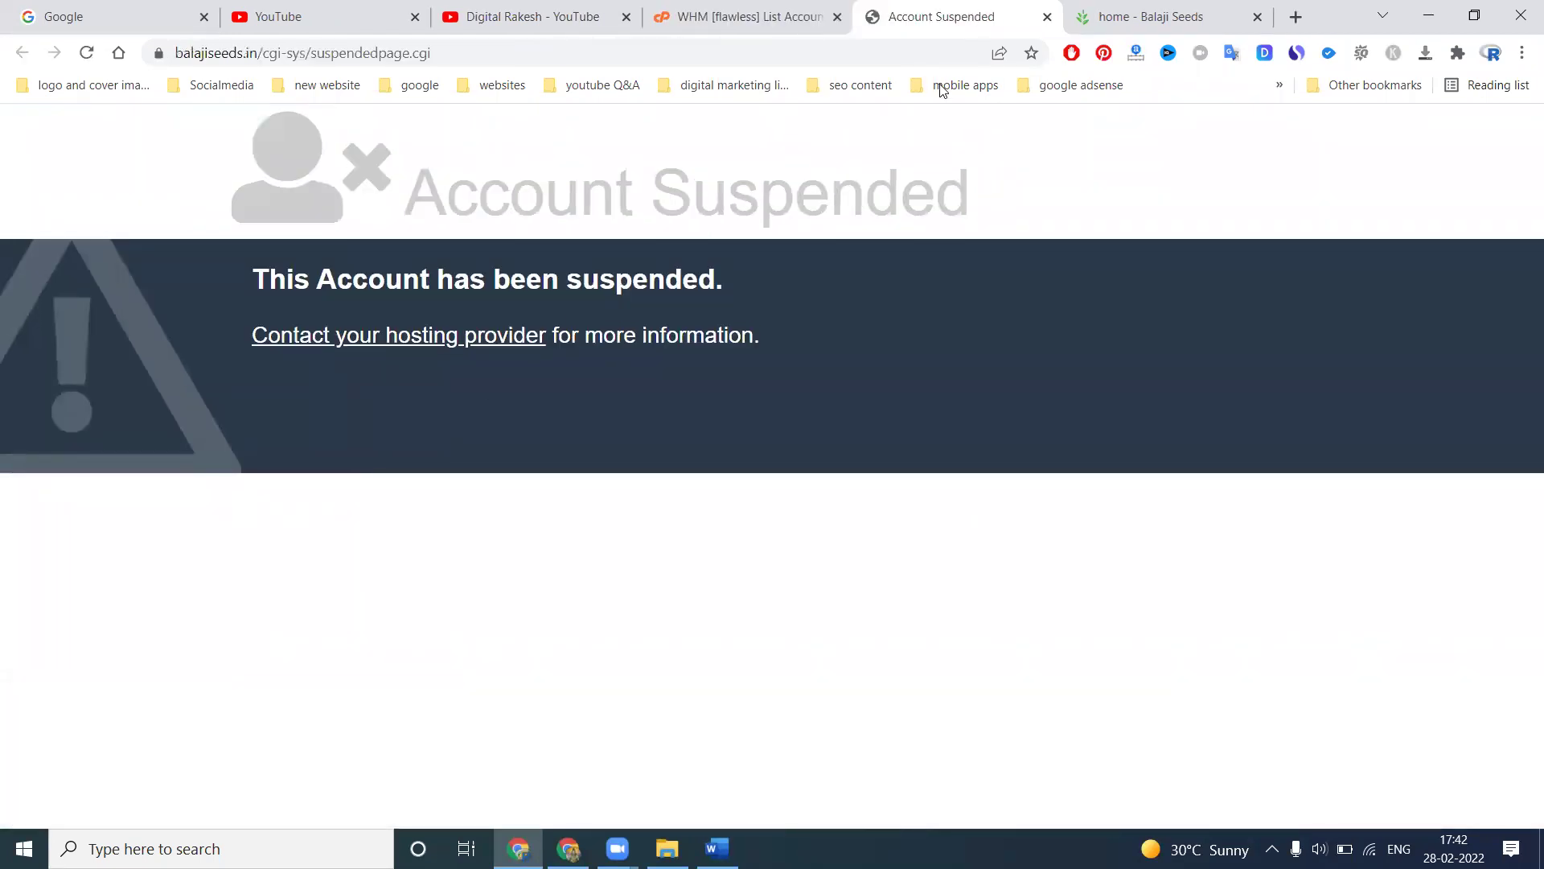
# Reload the Balaji Seeds tab twice; it still shows Account Suspended
pyautogui.click(1047, 17)
pyautogui.click(935, 26)
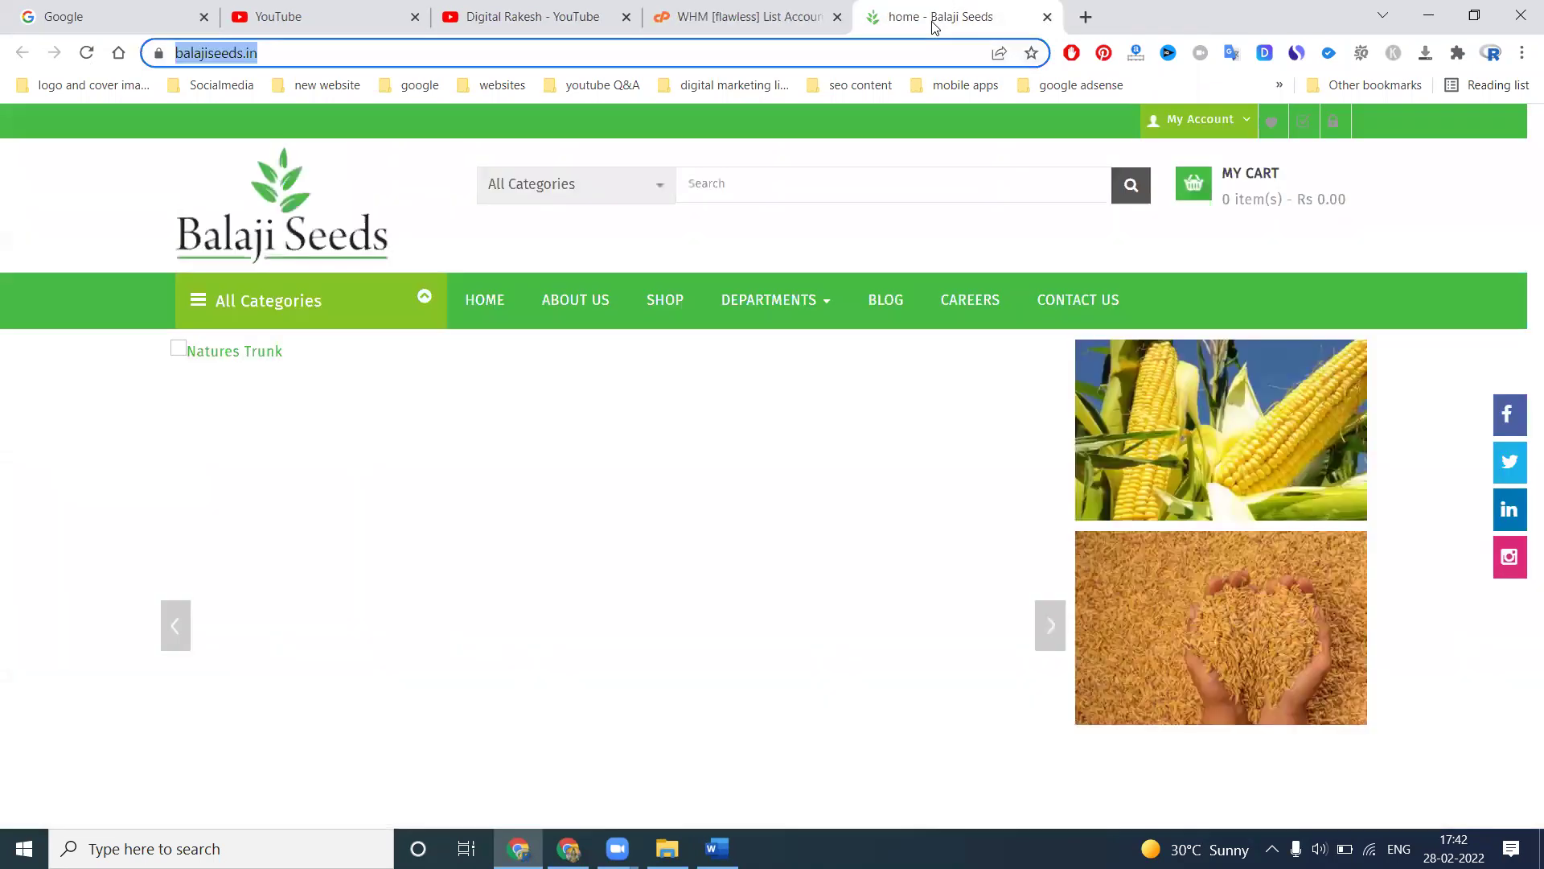
pyautogui.press('Return')
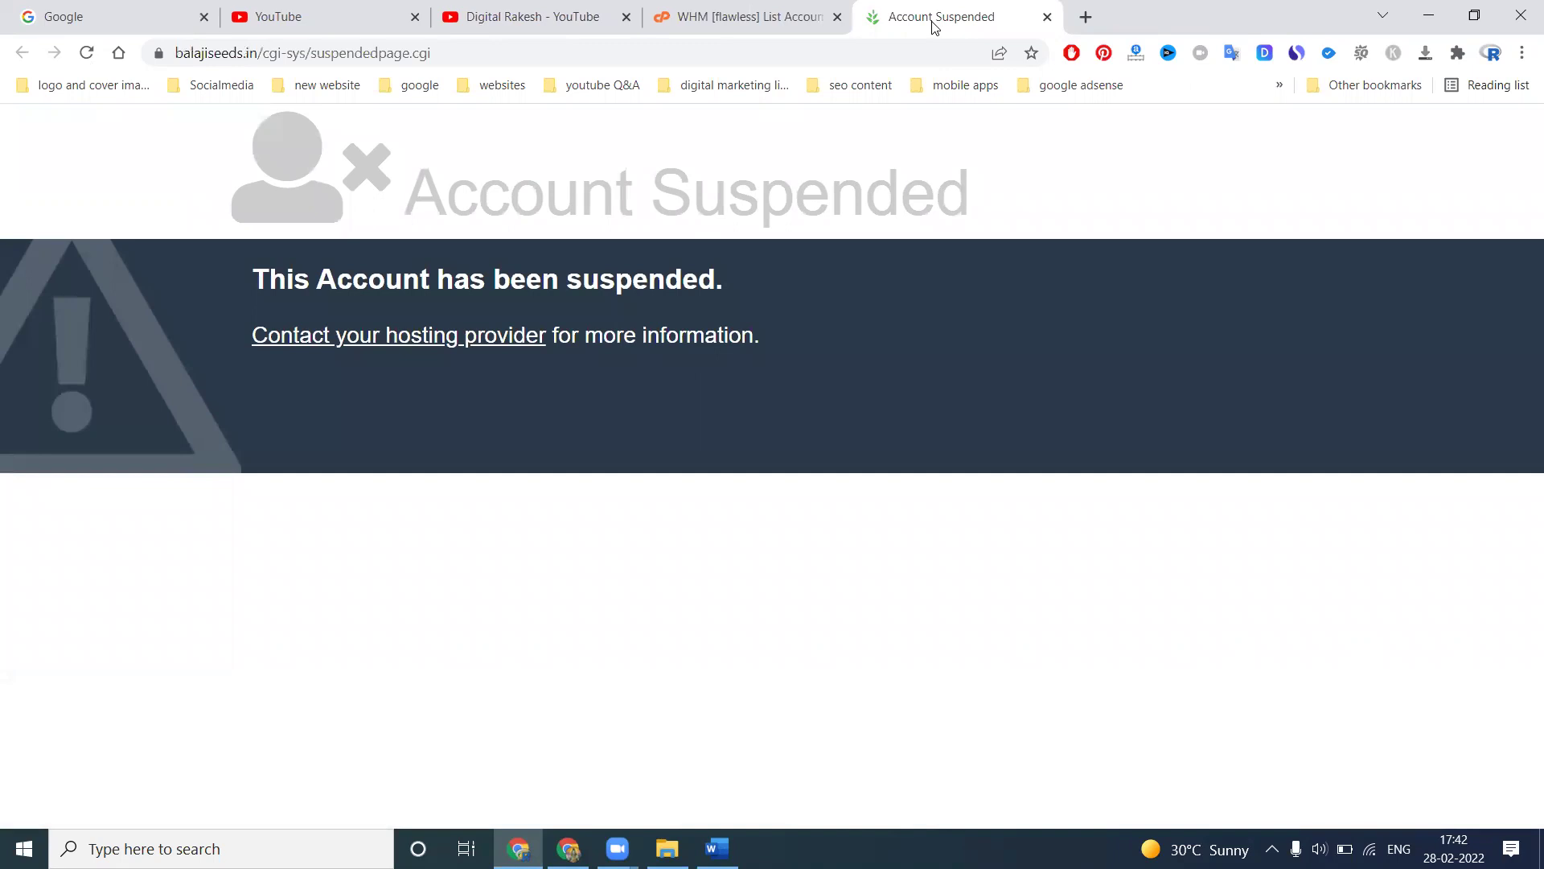
pyautogui.press('F5')
pyautogui.press('F5')
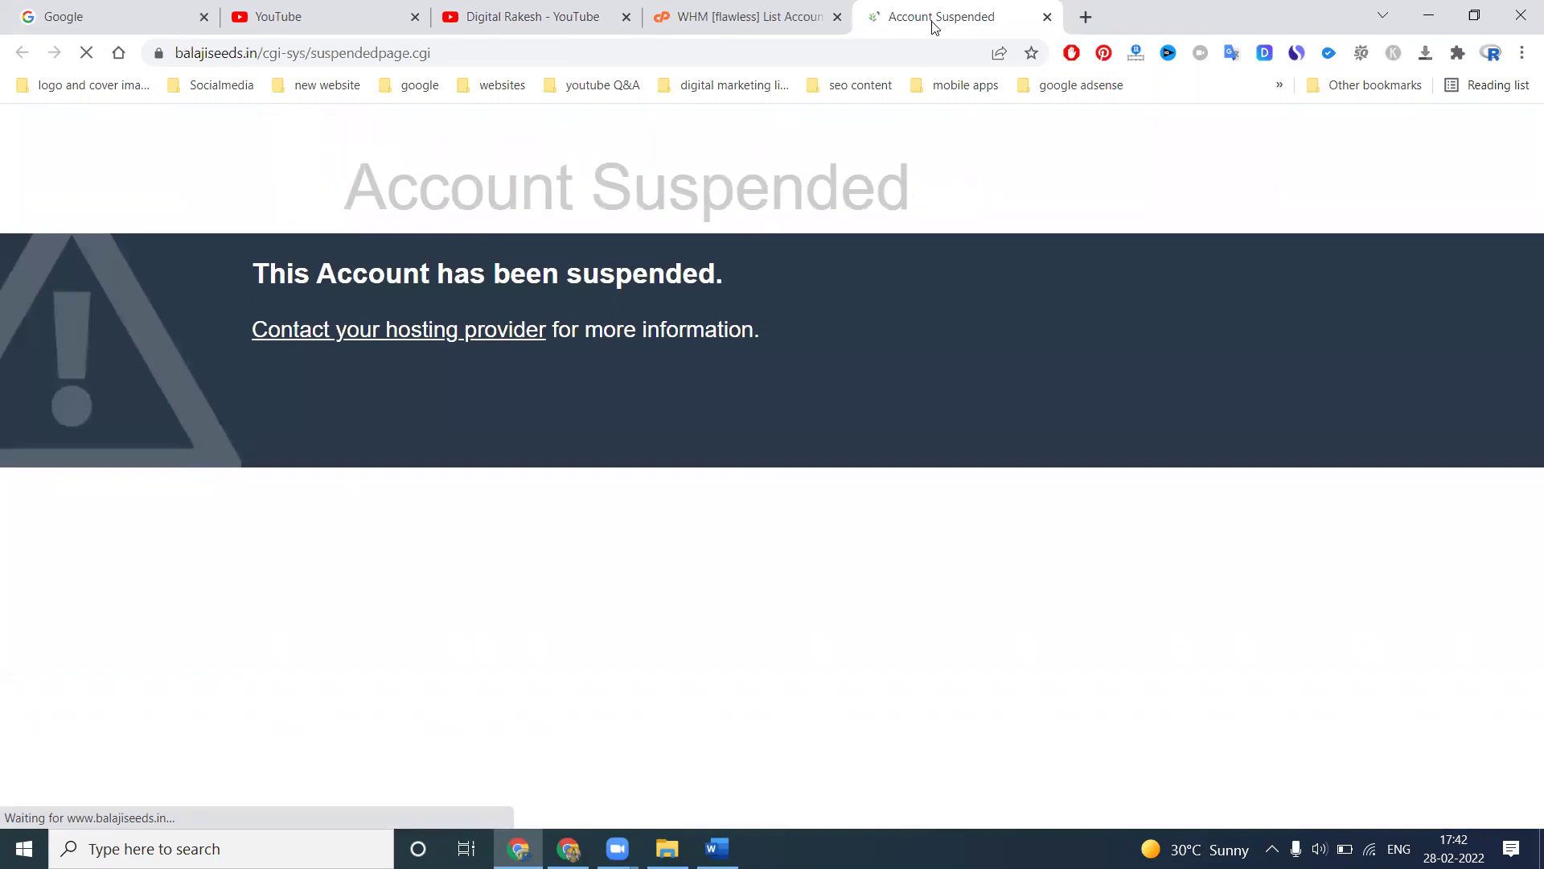
# Open balajiseeds.in from List Accounts and close the leftover Account Suspended tabs
pyautogui.click(1047, 17)
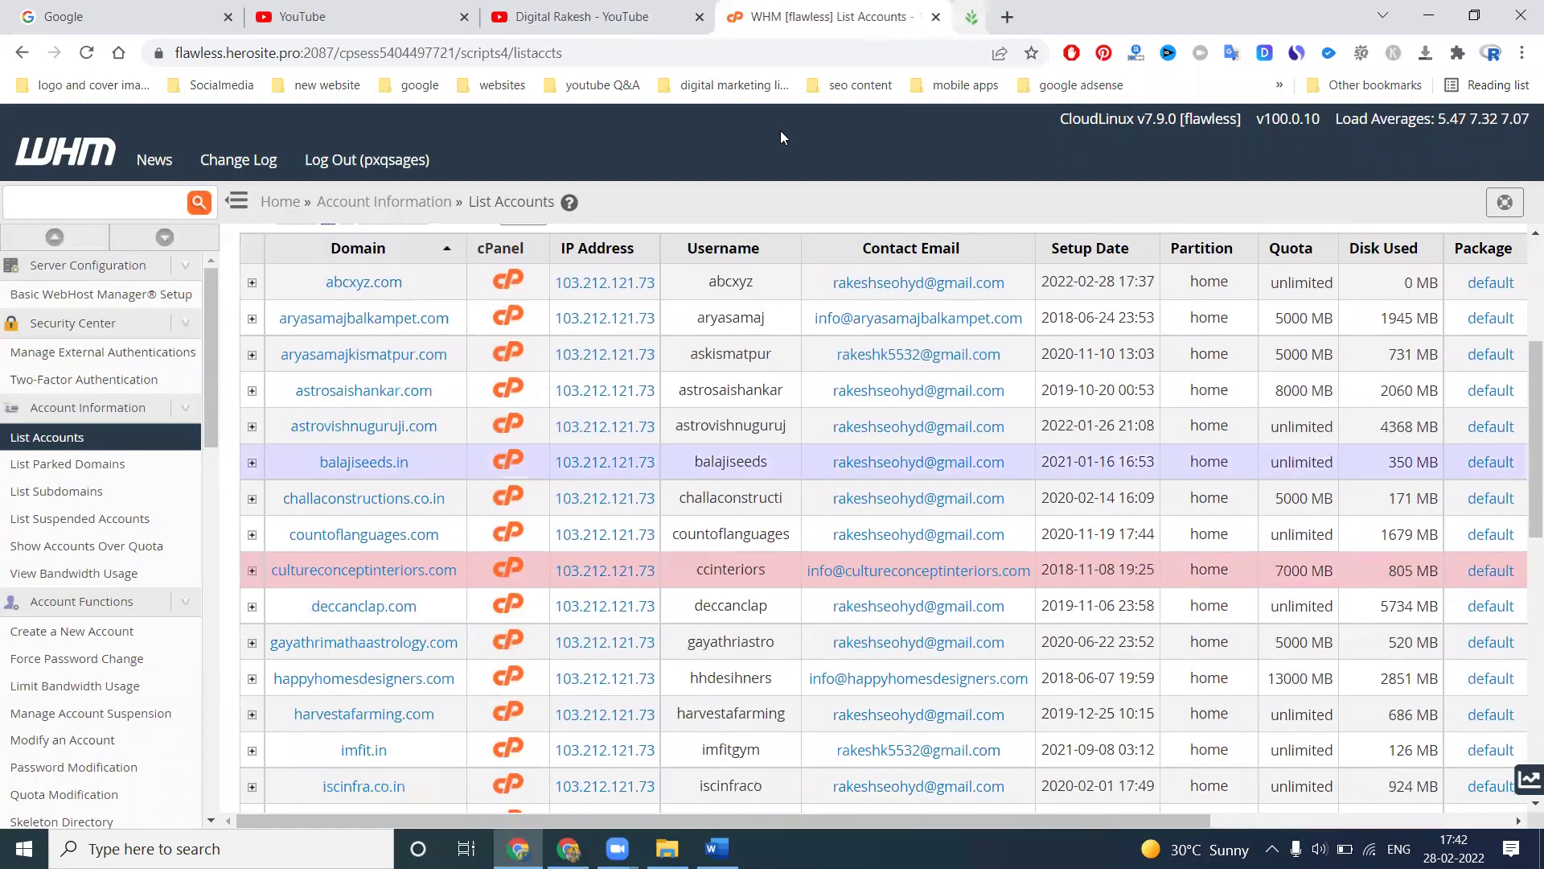
pyautogui.click(358, 463)
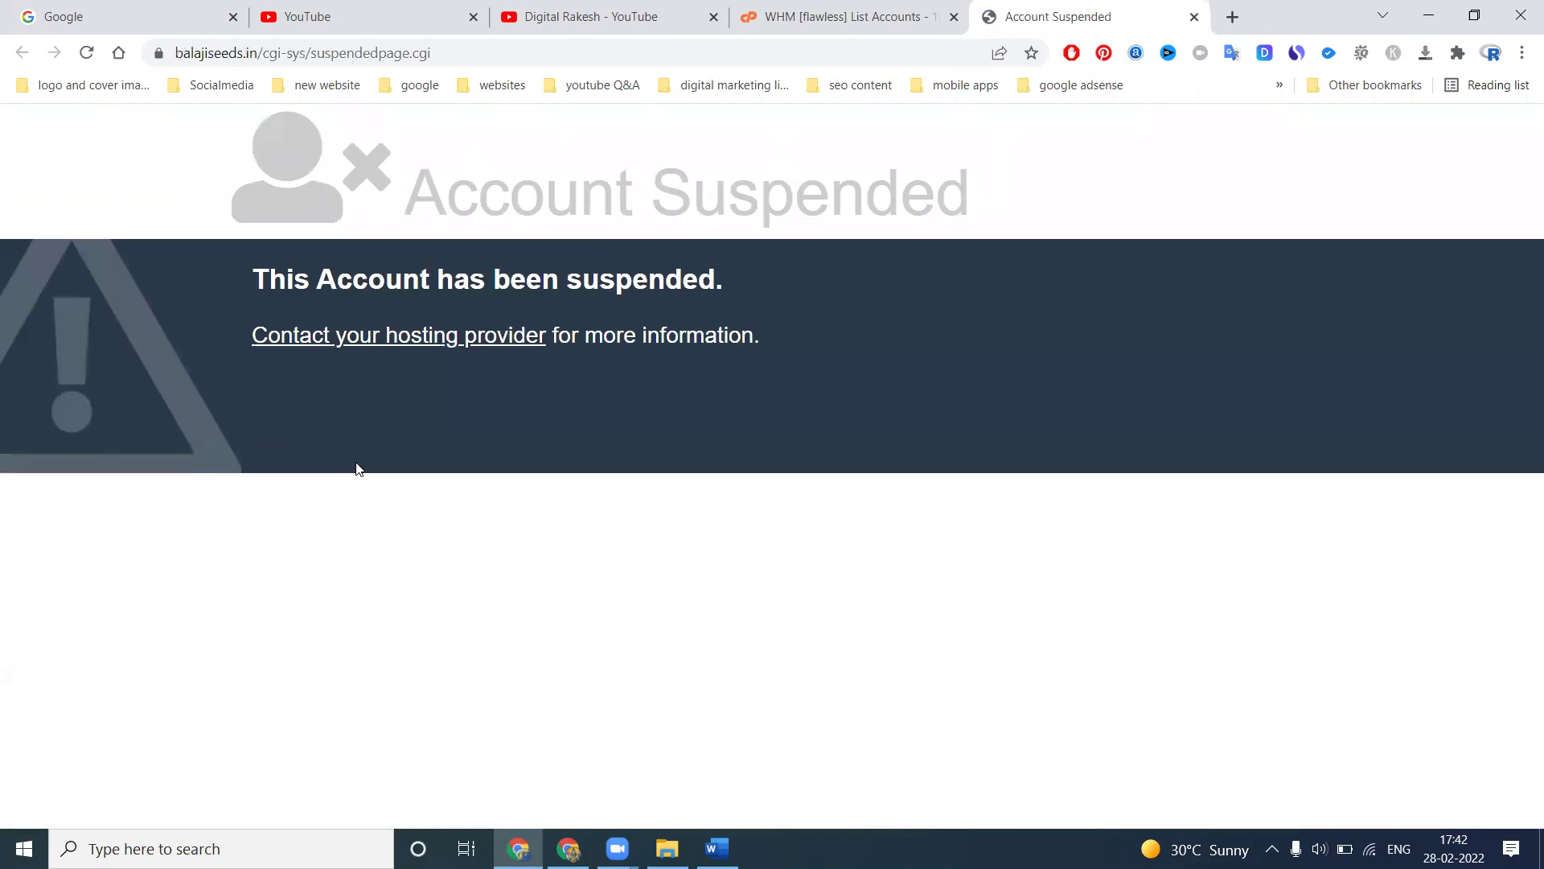
pyautogui.click(881, 15)
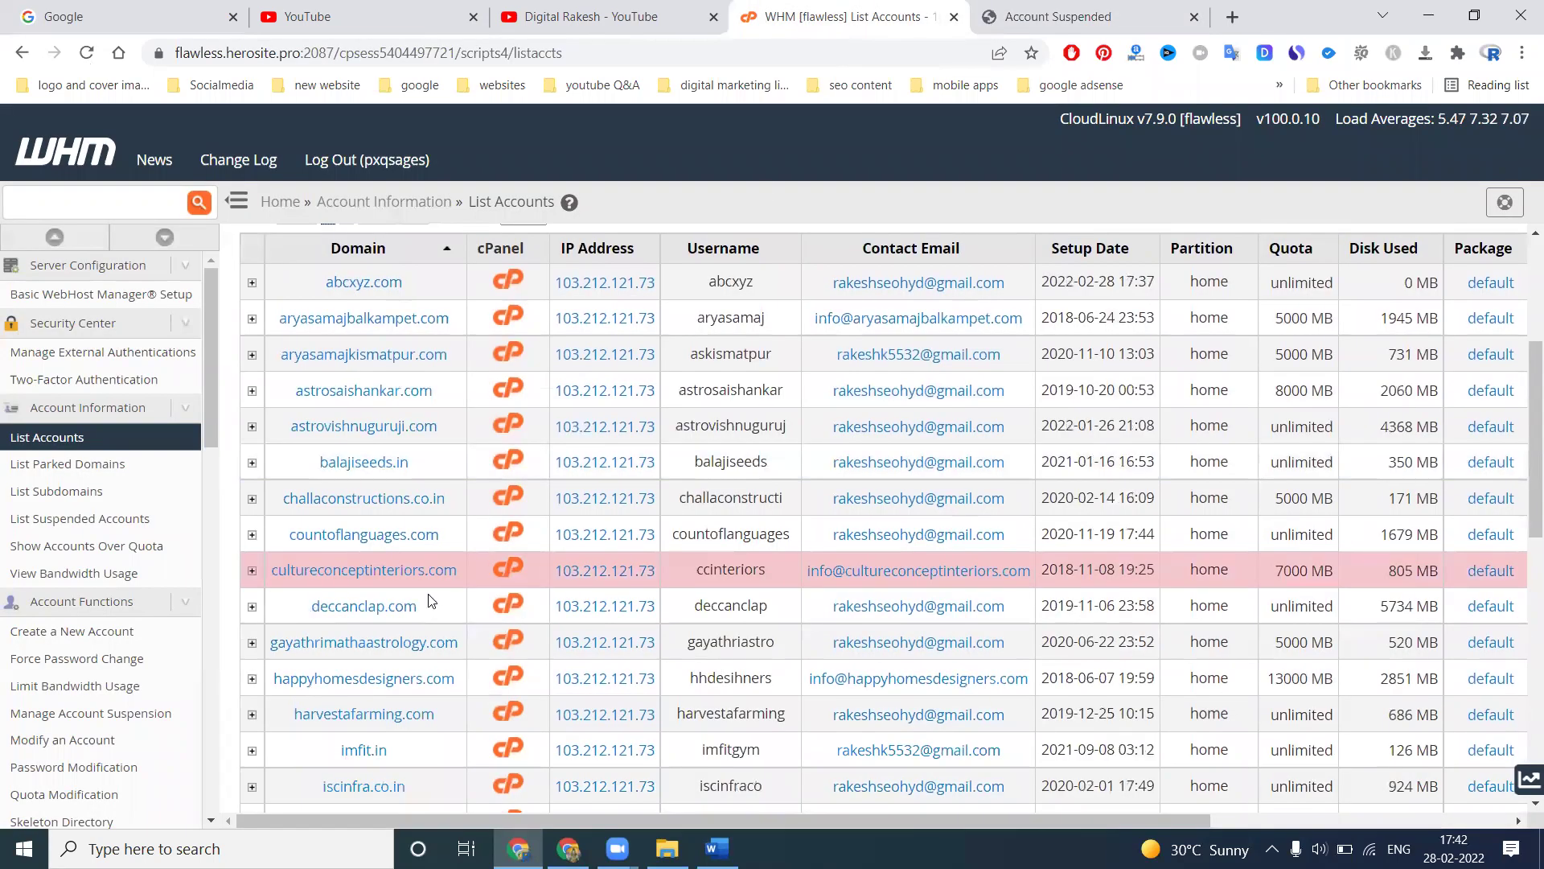
pyautogui.click(1194, 17)
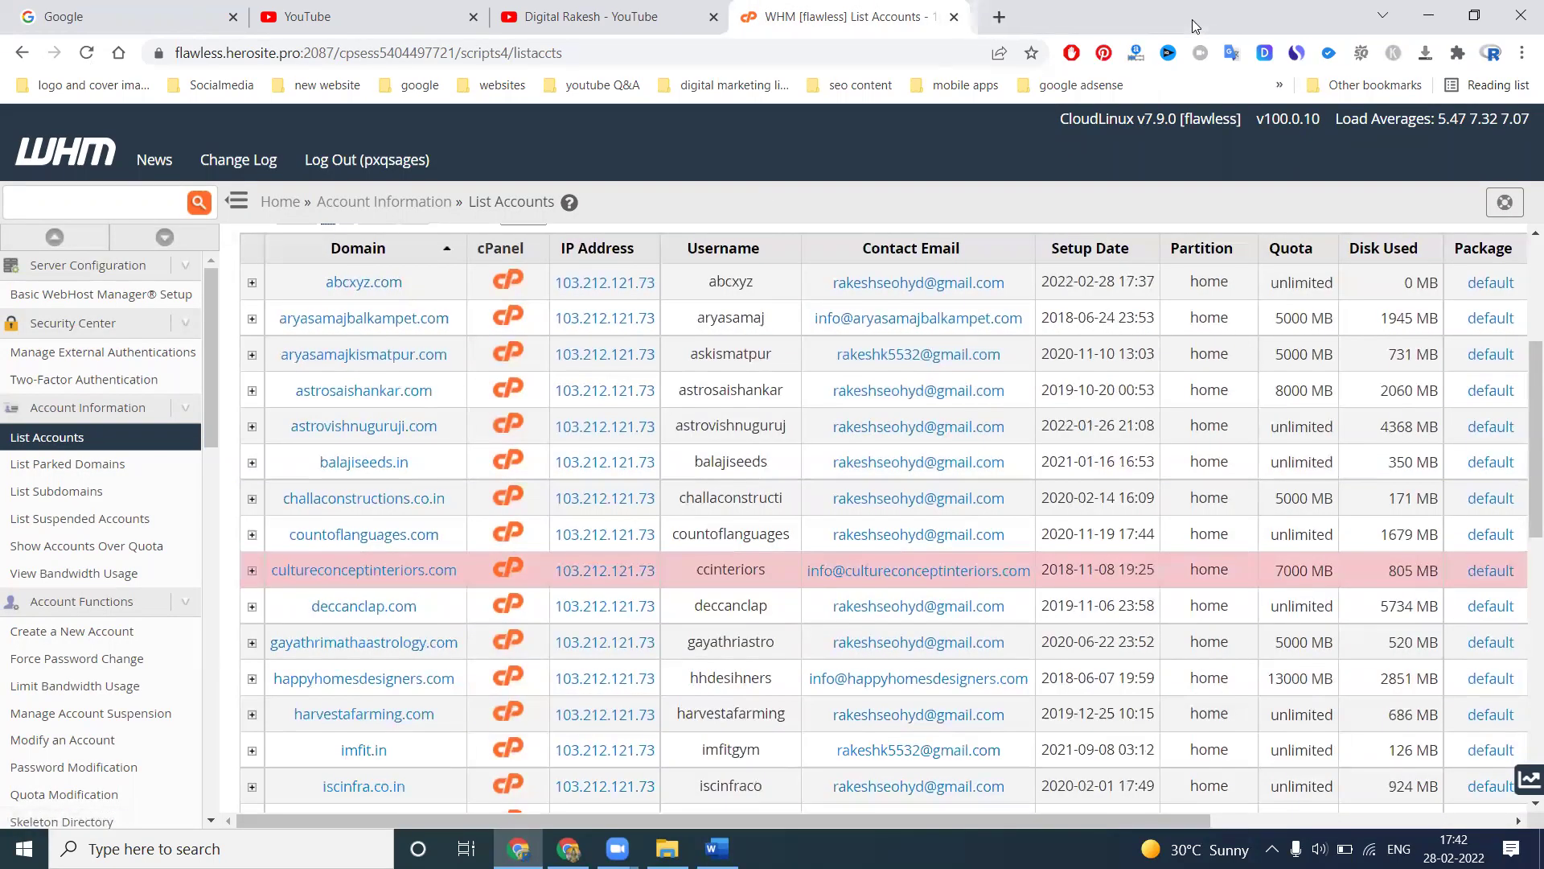
# Expand the abcxyz row, choose Terminate Account and confirm 'Yes, remove this account'
pyautogui.scroll(3, 273, 386)
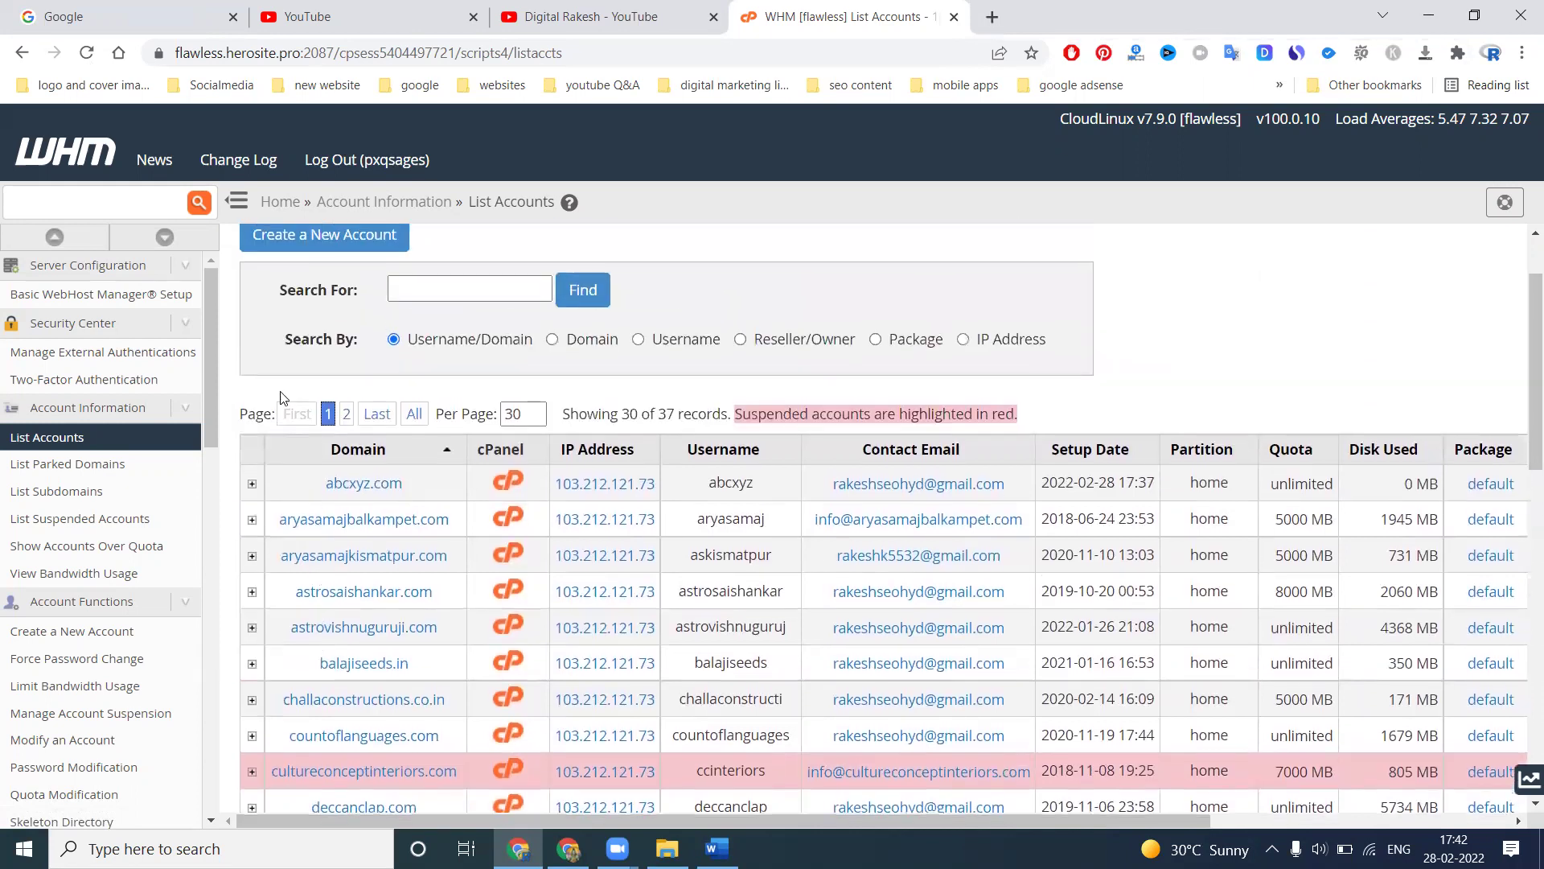
pyautogui.click(252, 483)
pyautogui.scroll(-3, 322, 463)
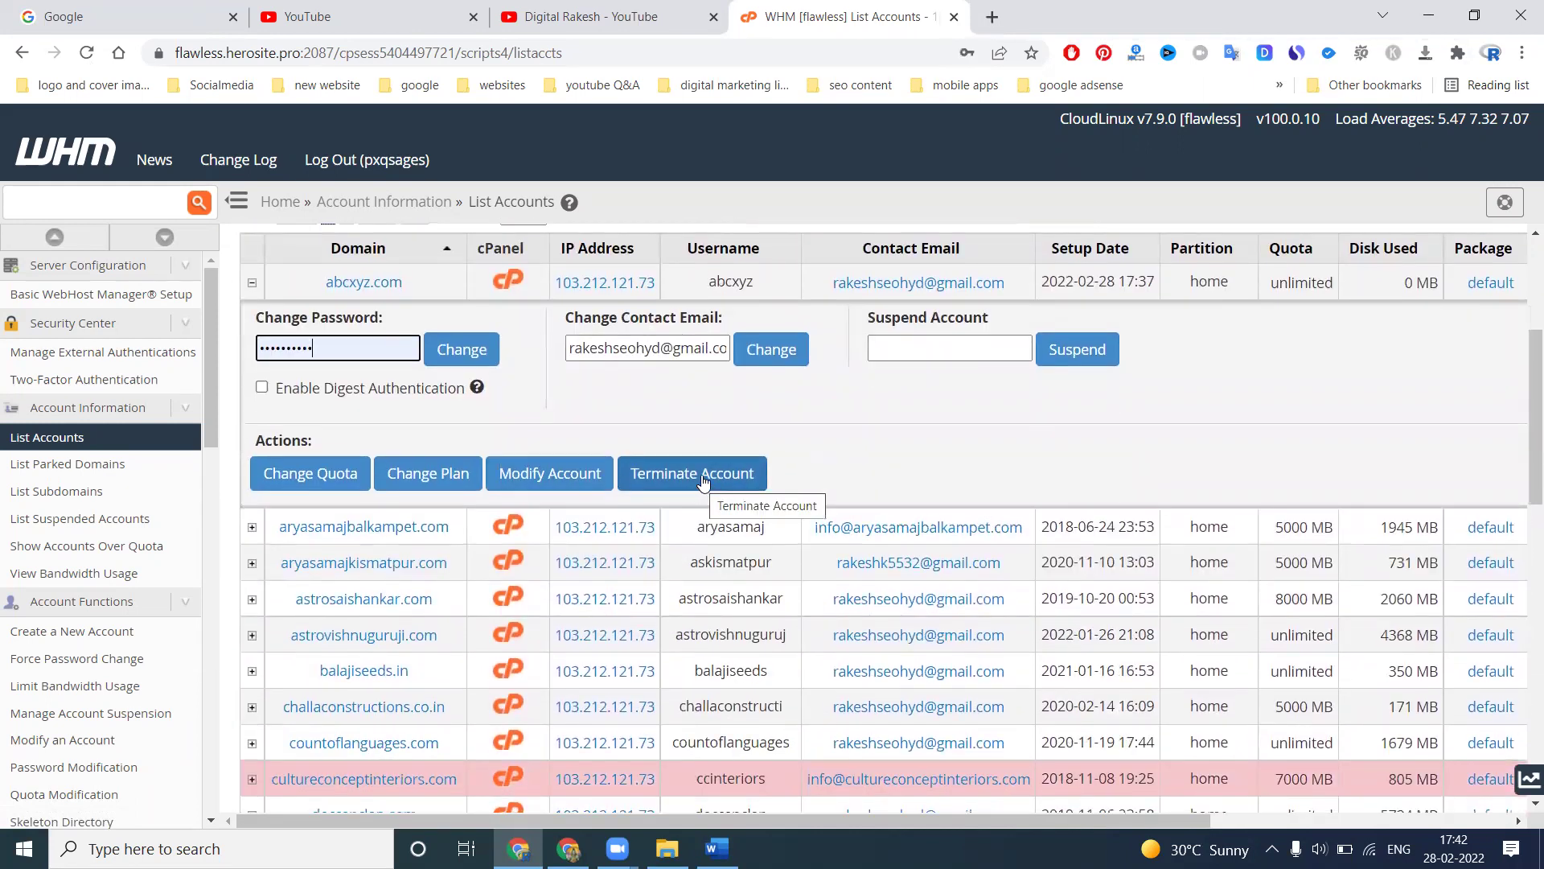
pyautogui.click(702, 482)
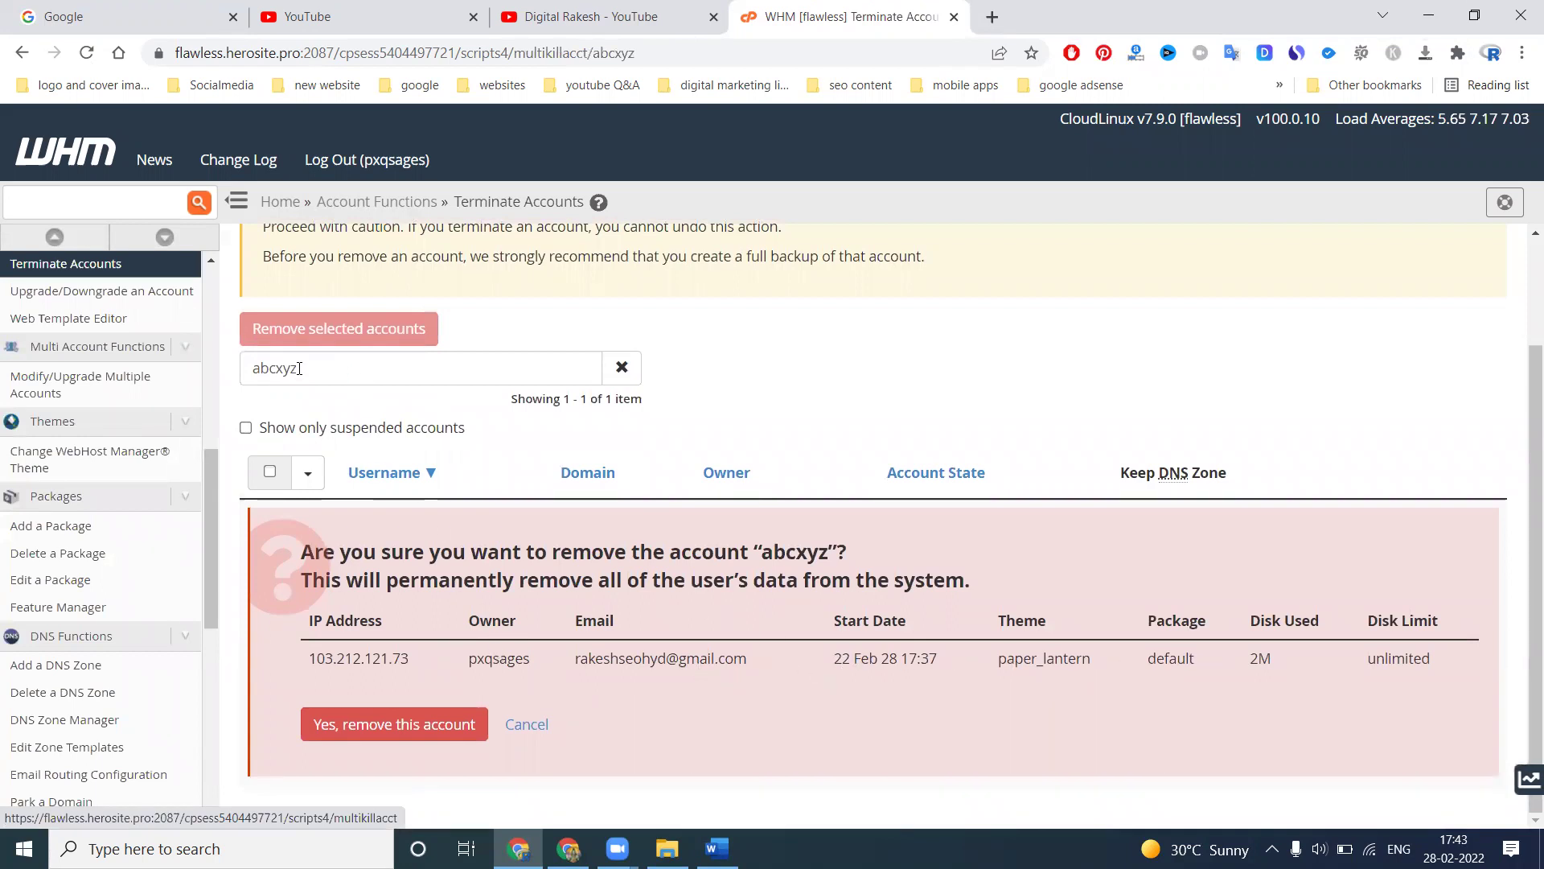
pyautogui.click(362, 734)
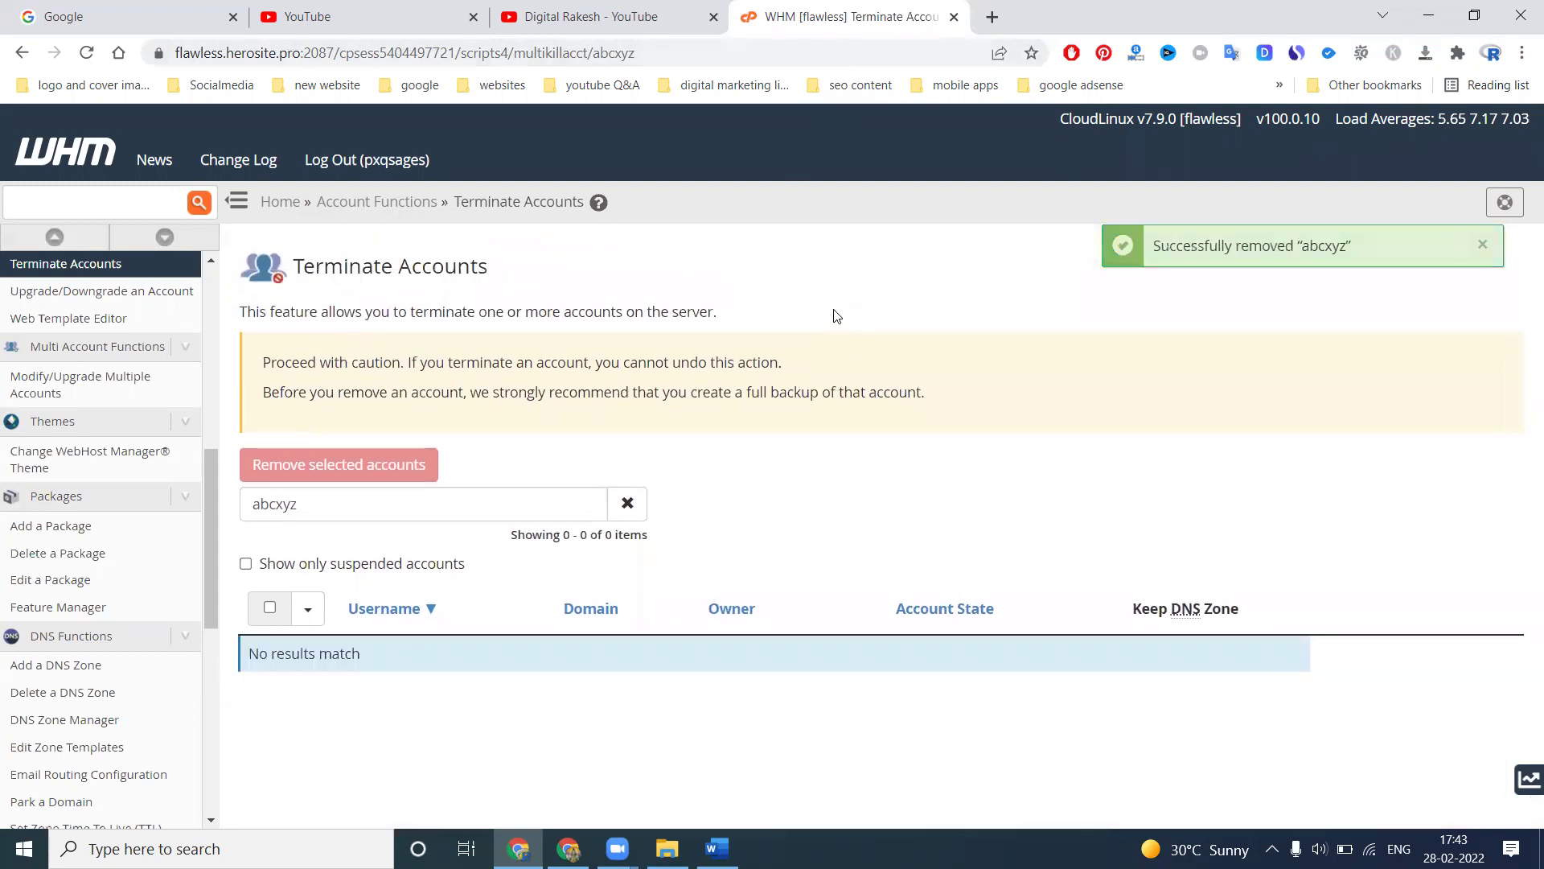
# Return to List Accounts and open the balajiseeds.in link, which shows the normal storefront
pyautogui.scroll(1, 26, 505)
pyautogui.scroll(3, 24, 495)
pyautogui.scroll(2, 56, 381)
pyautogui.click(49, 355)
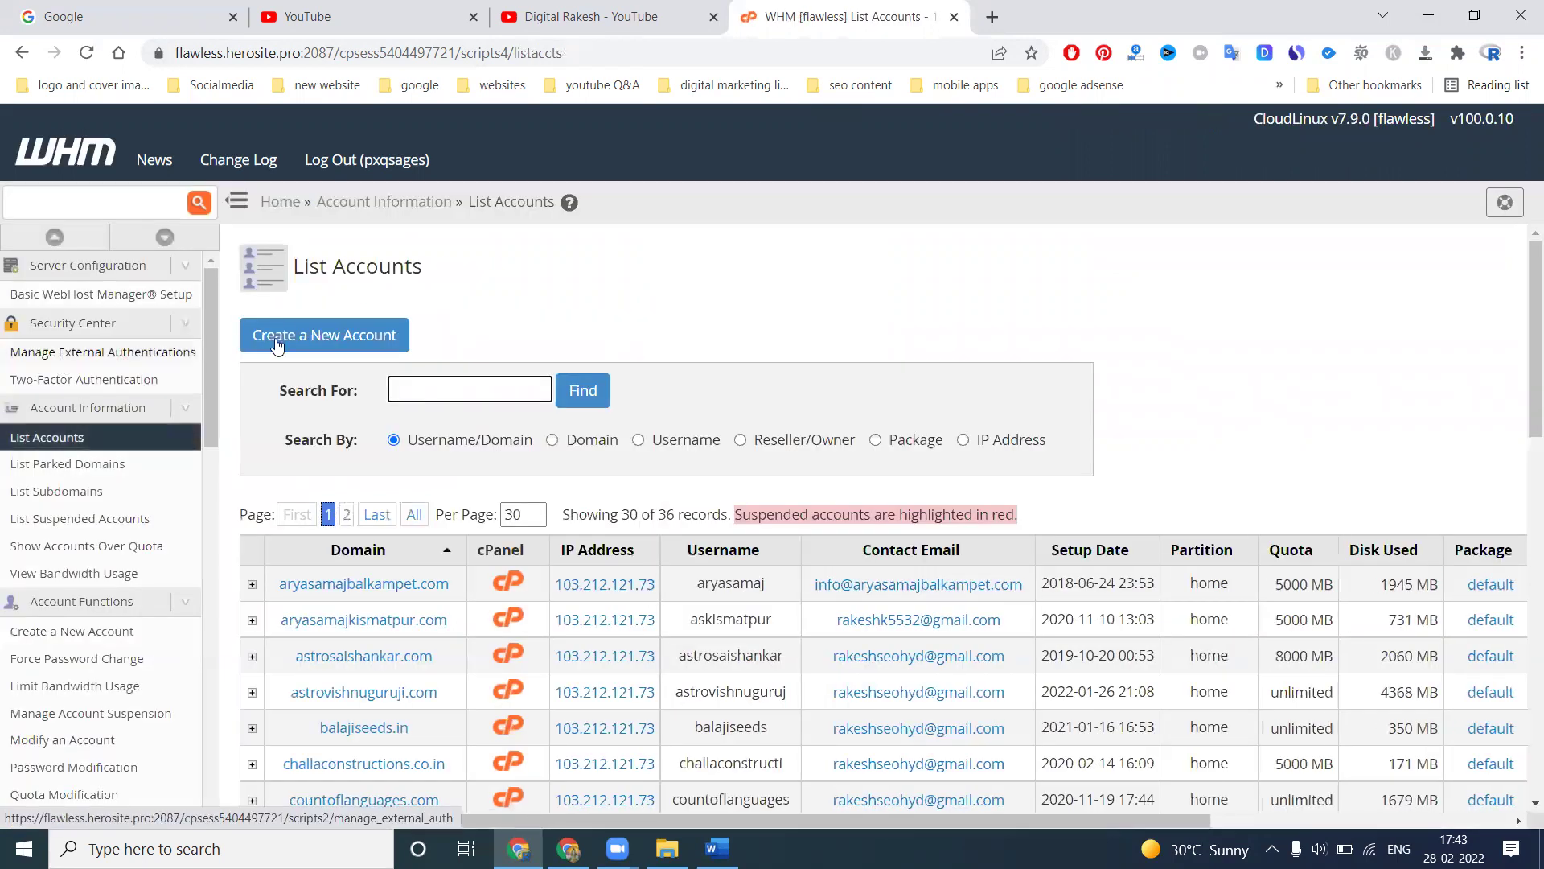
pyautogui.scroll(-3, 297, 344)
pyautogui.click(338, 430)
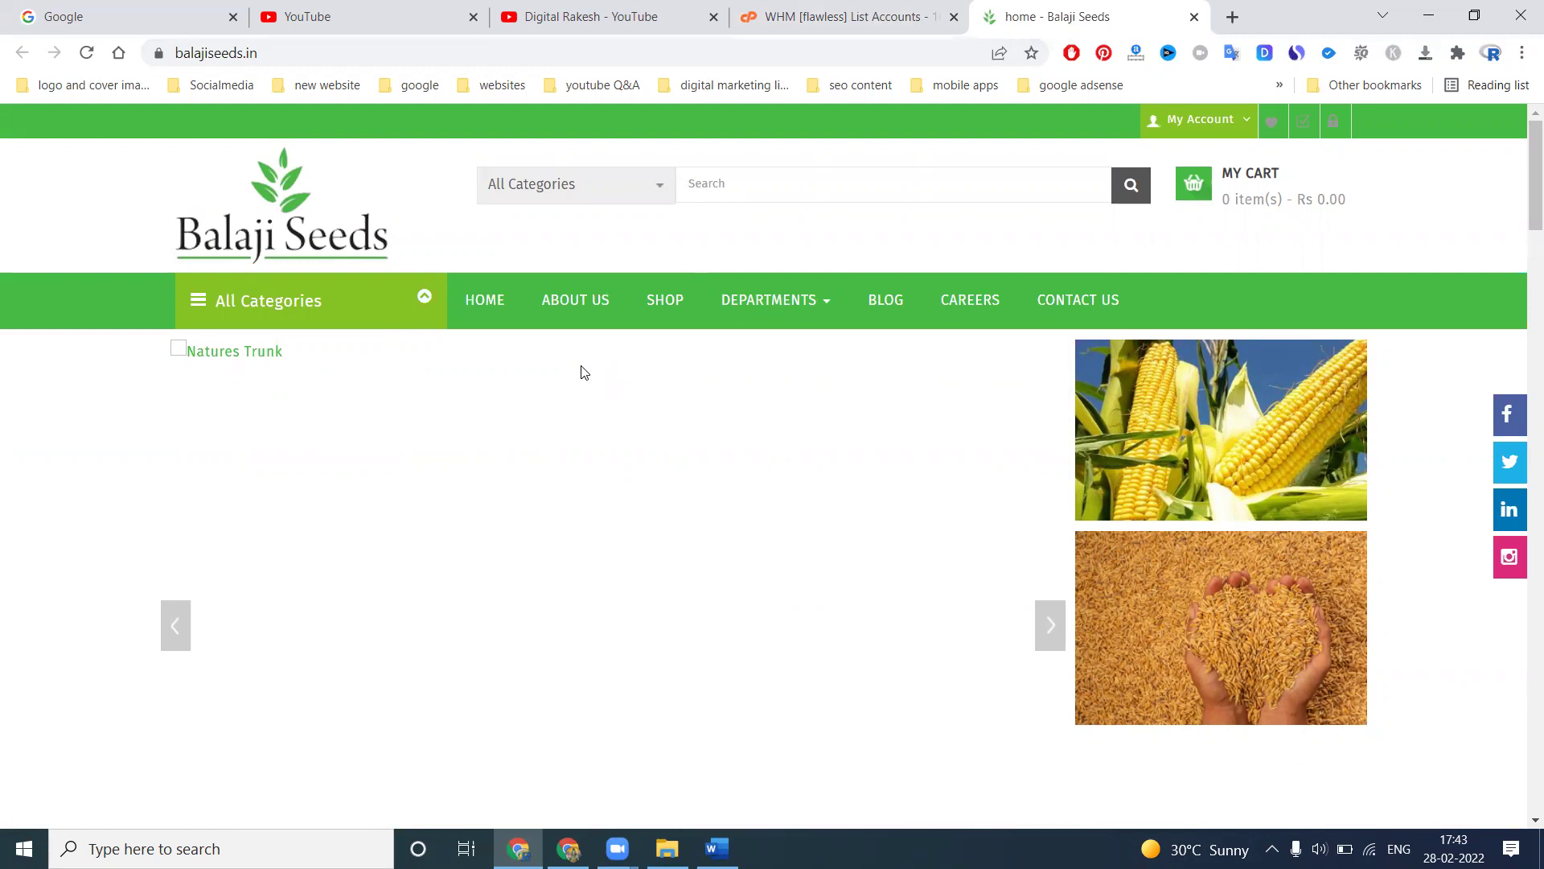
# Switch back to the WHM List Accounts tab
pyautogui.click(806, 8)
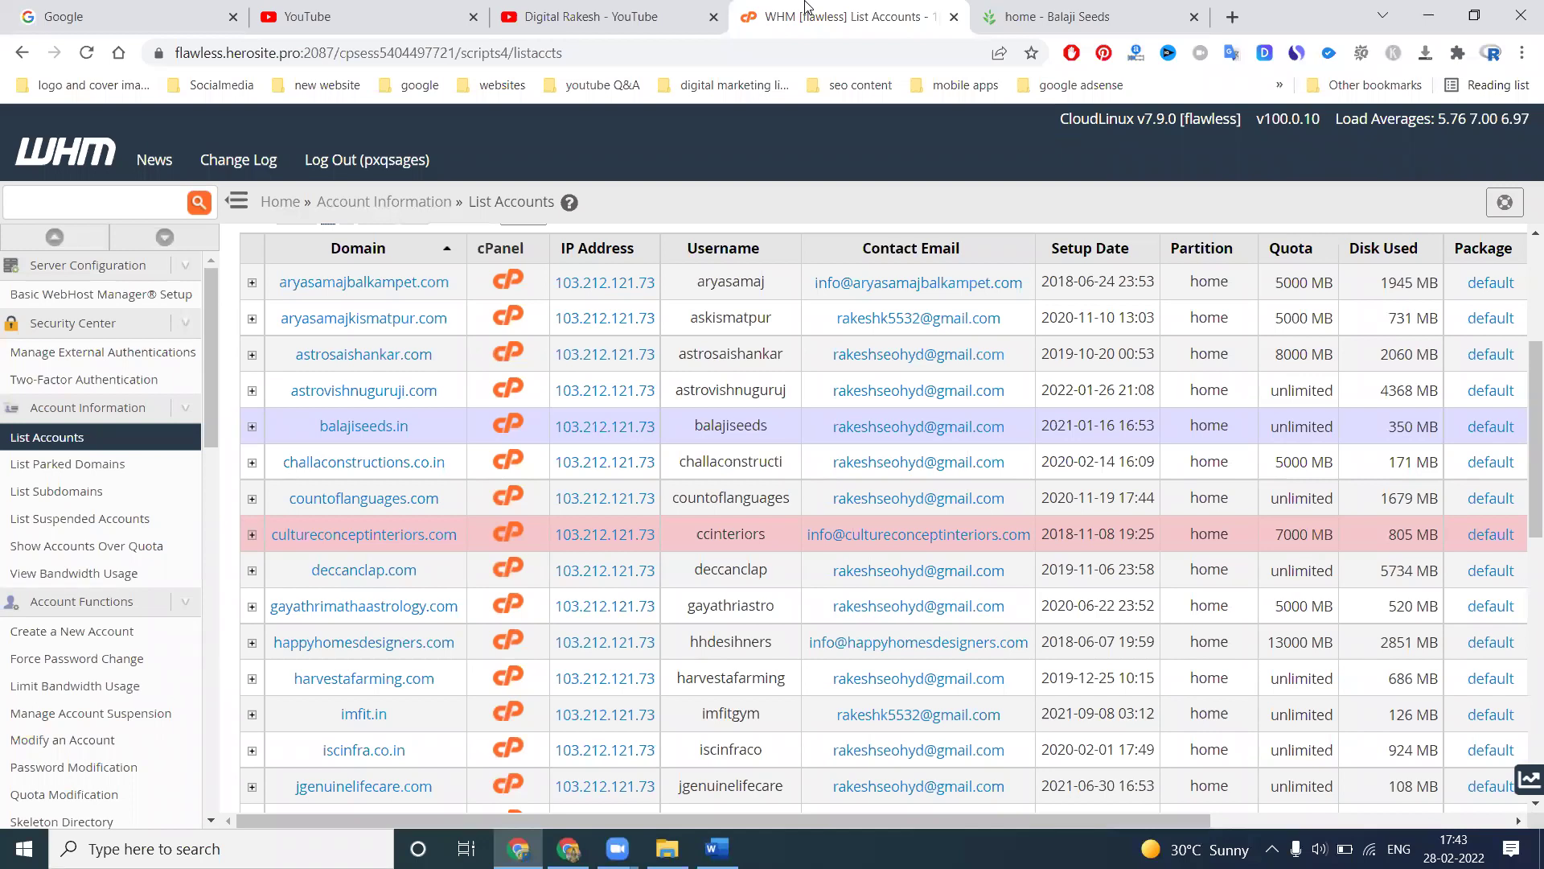
pyautogui.click(543, 8)
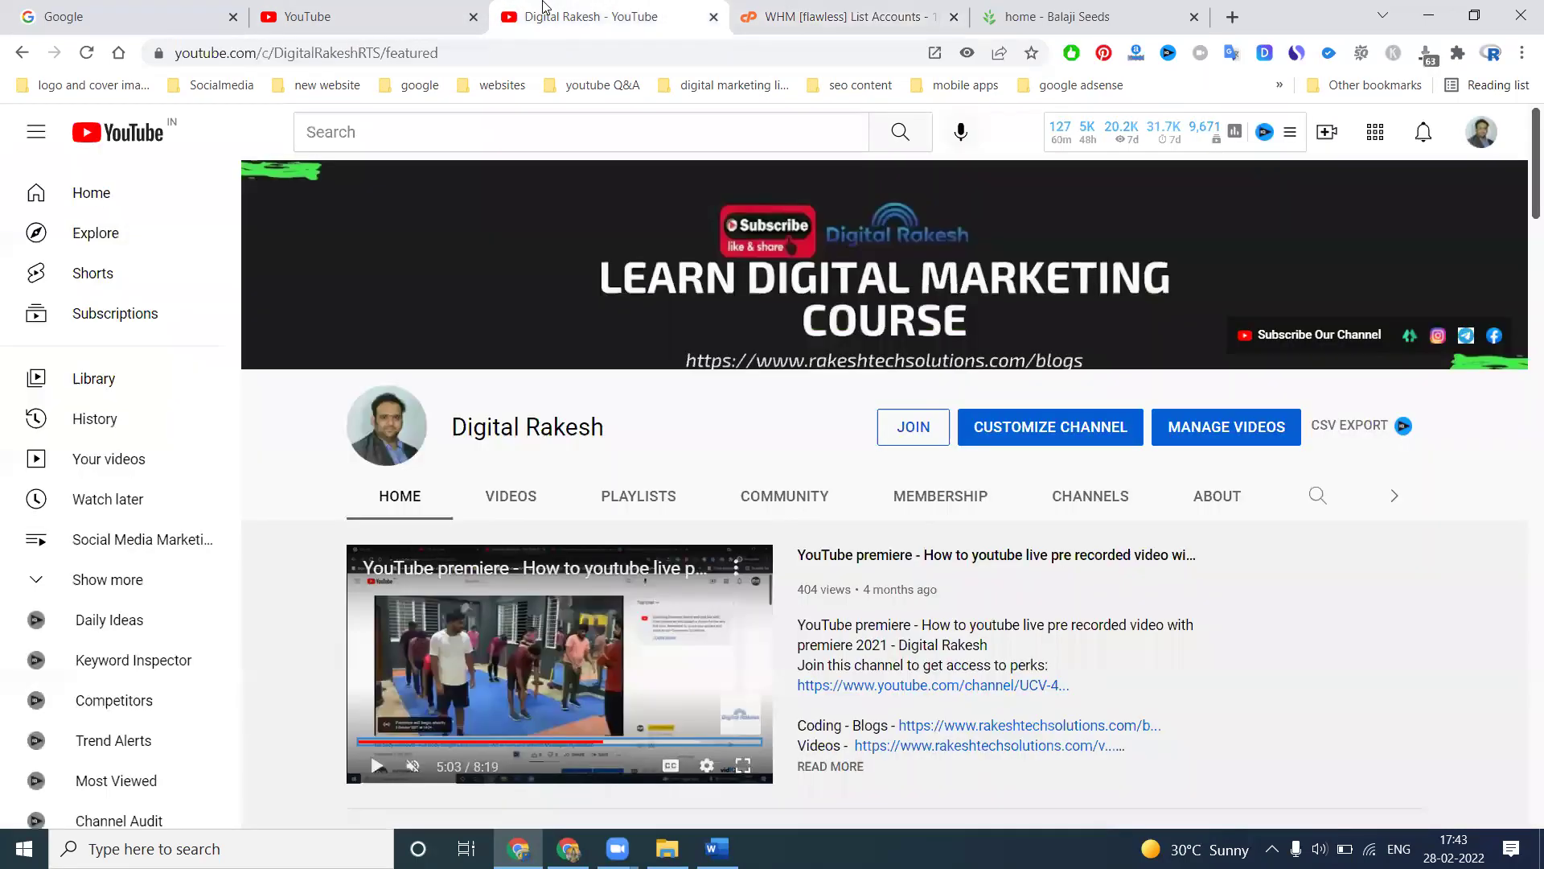